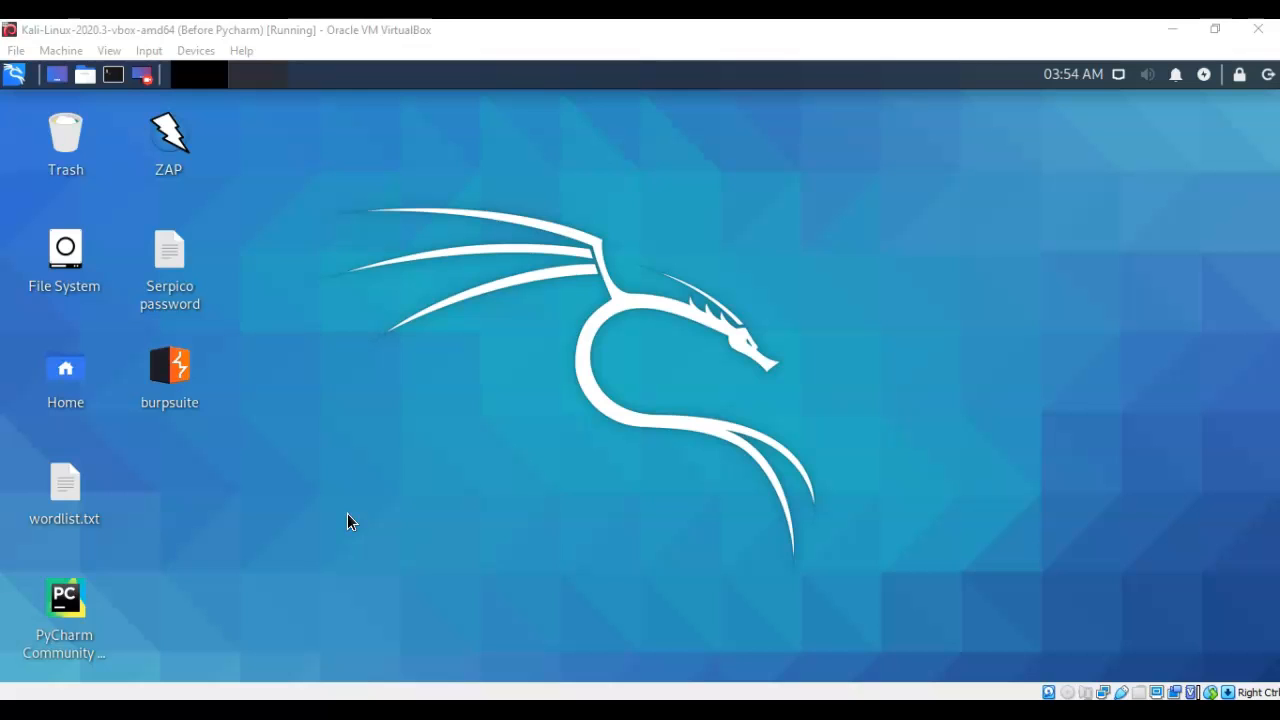
# Step: Find burpsuite in the applications by searching for burp and add a shortcut for it to the desktop
pyautogui.doubleClick(52, 628)
pyautogui.click(13, 76)
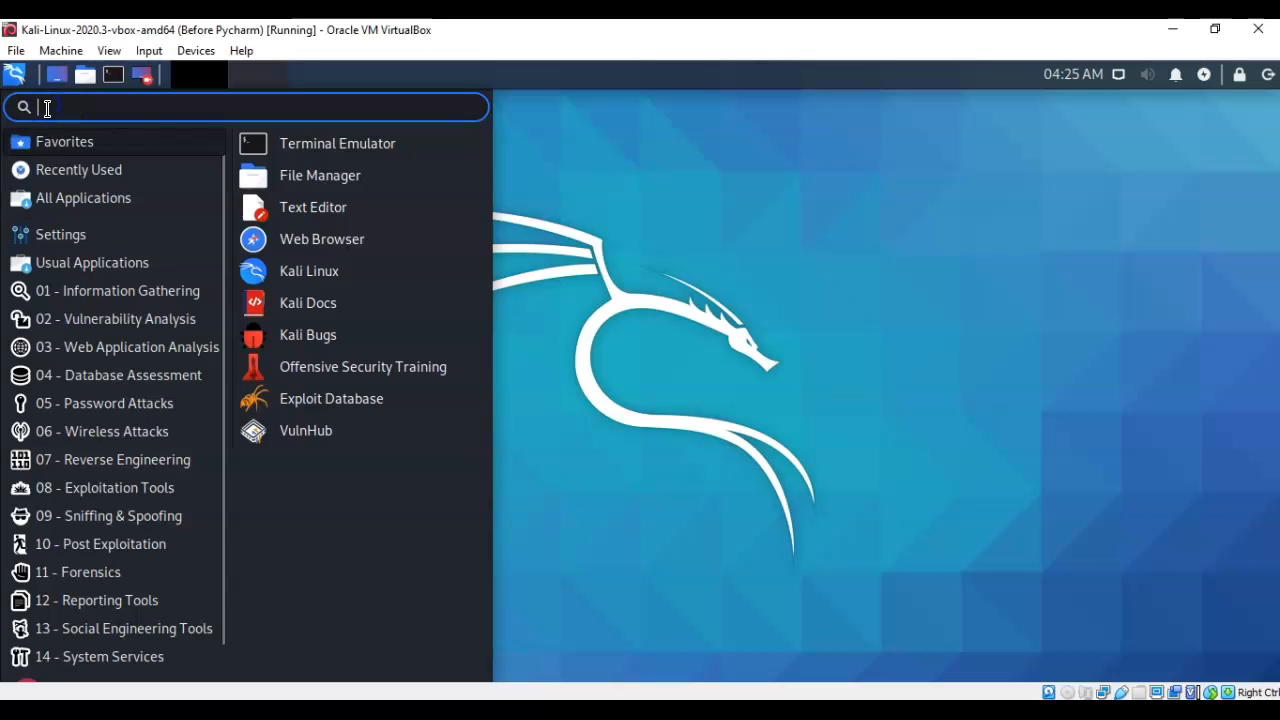
pyautogui.write('burp')
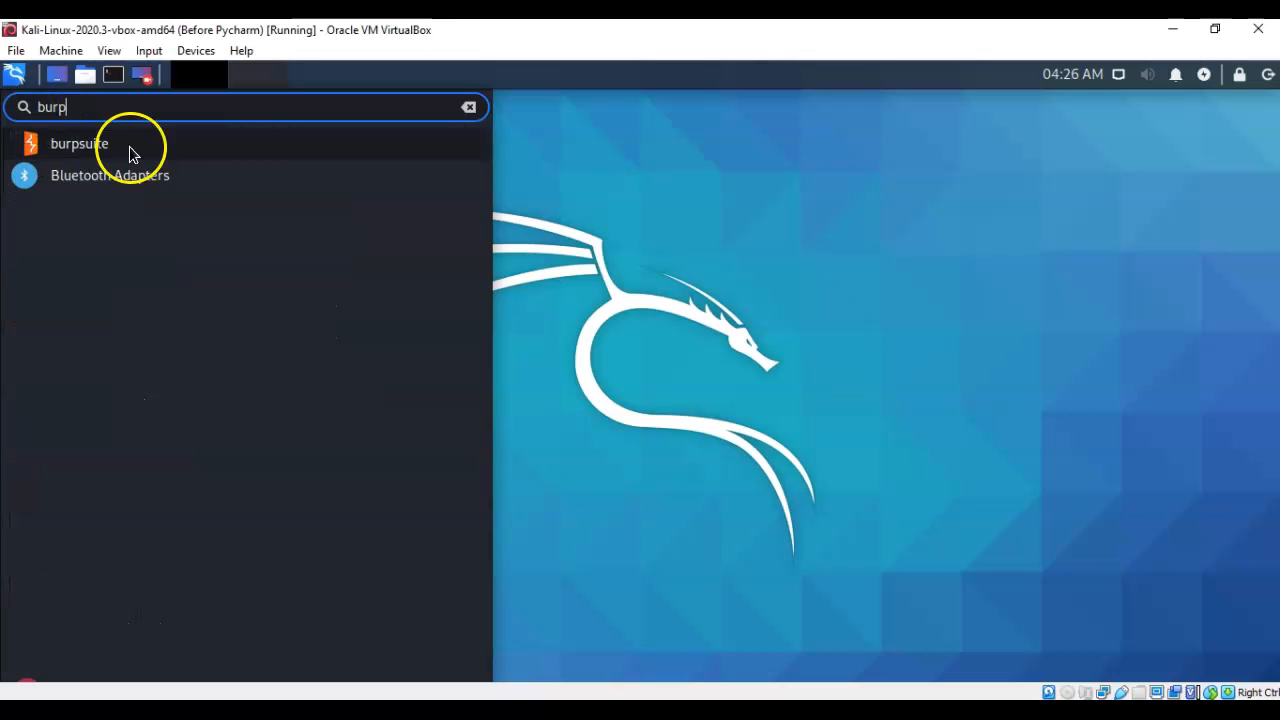
pyautogui.rightClick(129, 146)
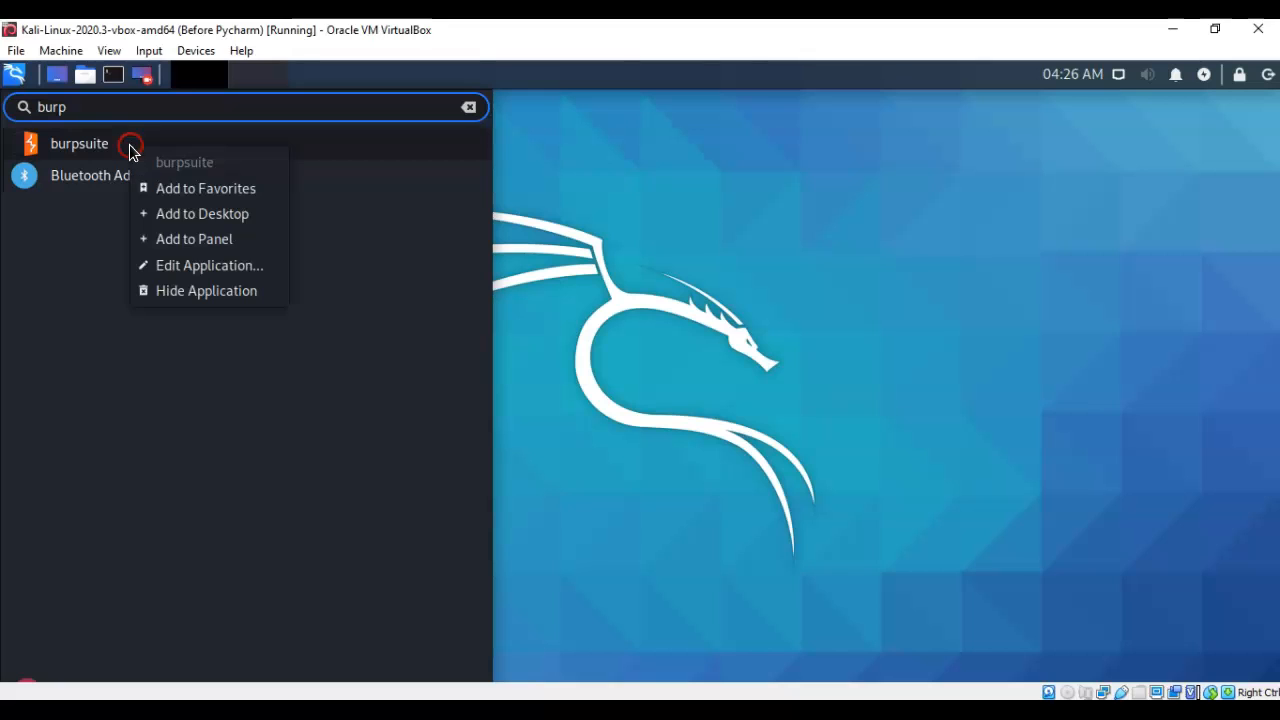
pyautogui.click(214, 220)
pyautogui.click(510, 112)
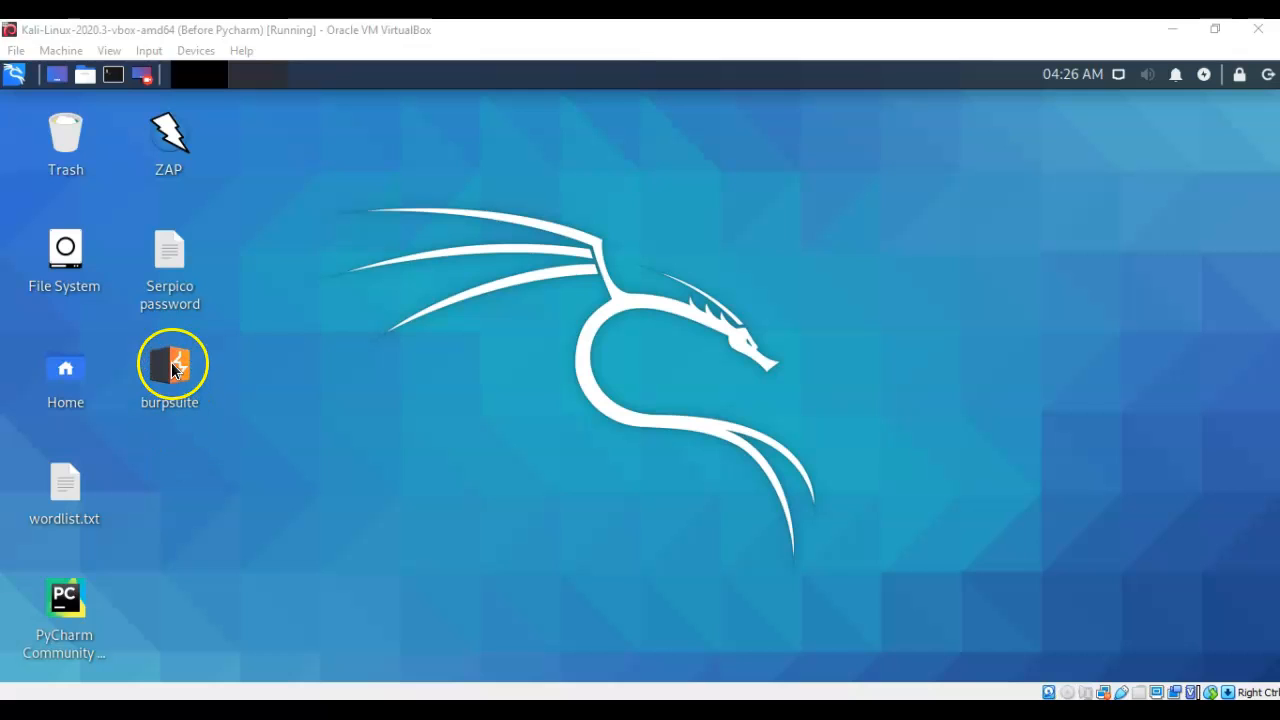
# Step: Launch Burp Suite from the desktop, dismiss the update notice, and start a temporary project with Burp defaults
pyautogui.doubleClick(171, 365)
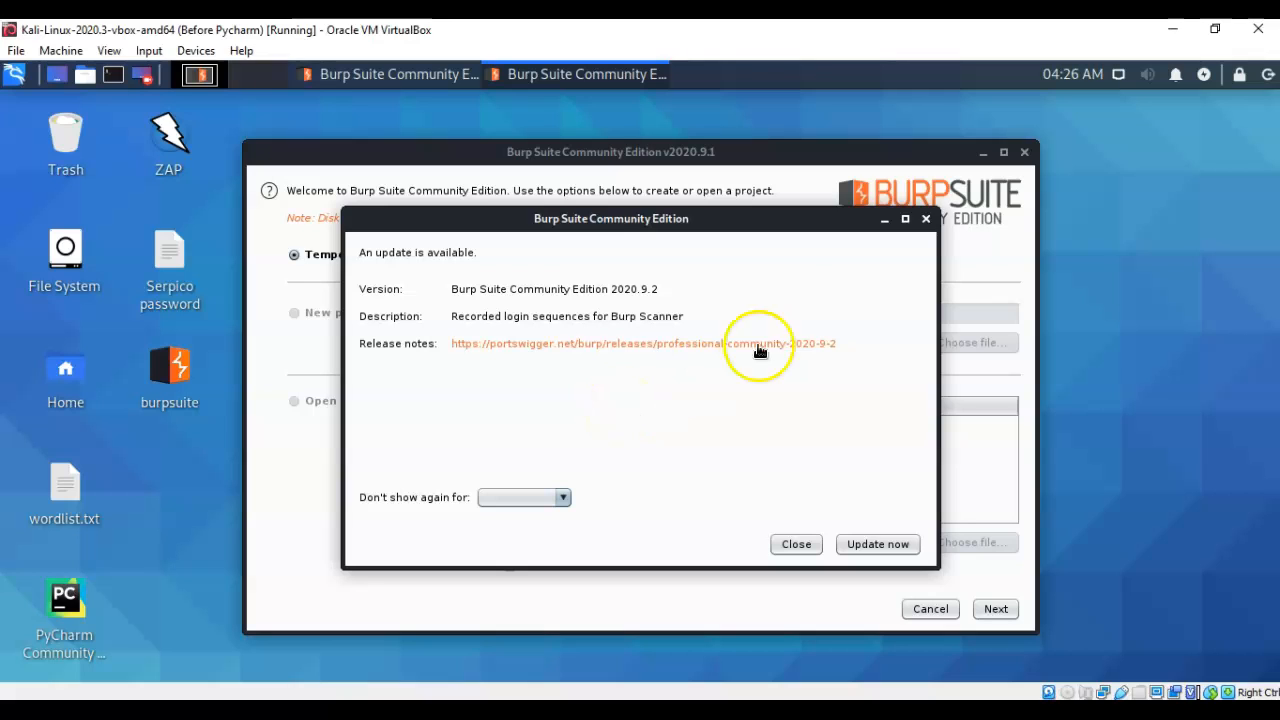
pyautogui.click(925, 222)
pyautogui.click(704, 429)
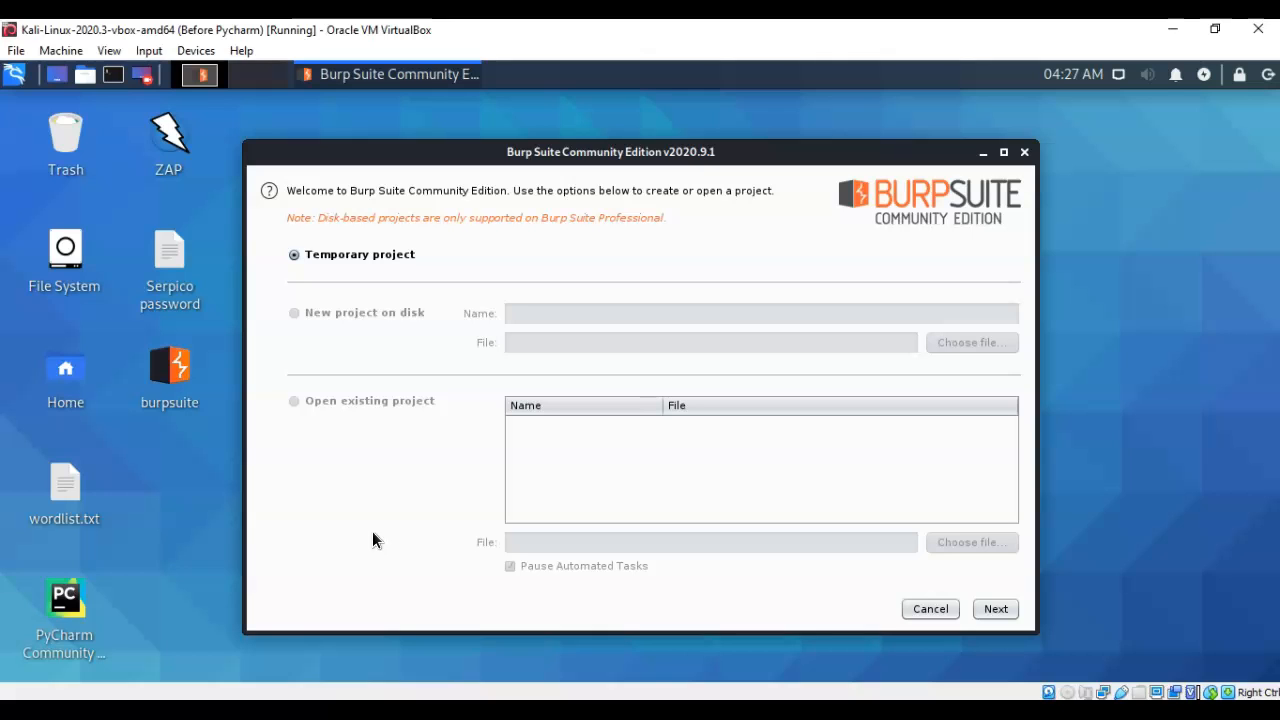
pyautogui.click(996, 611)
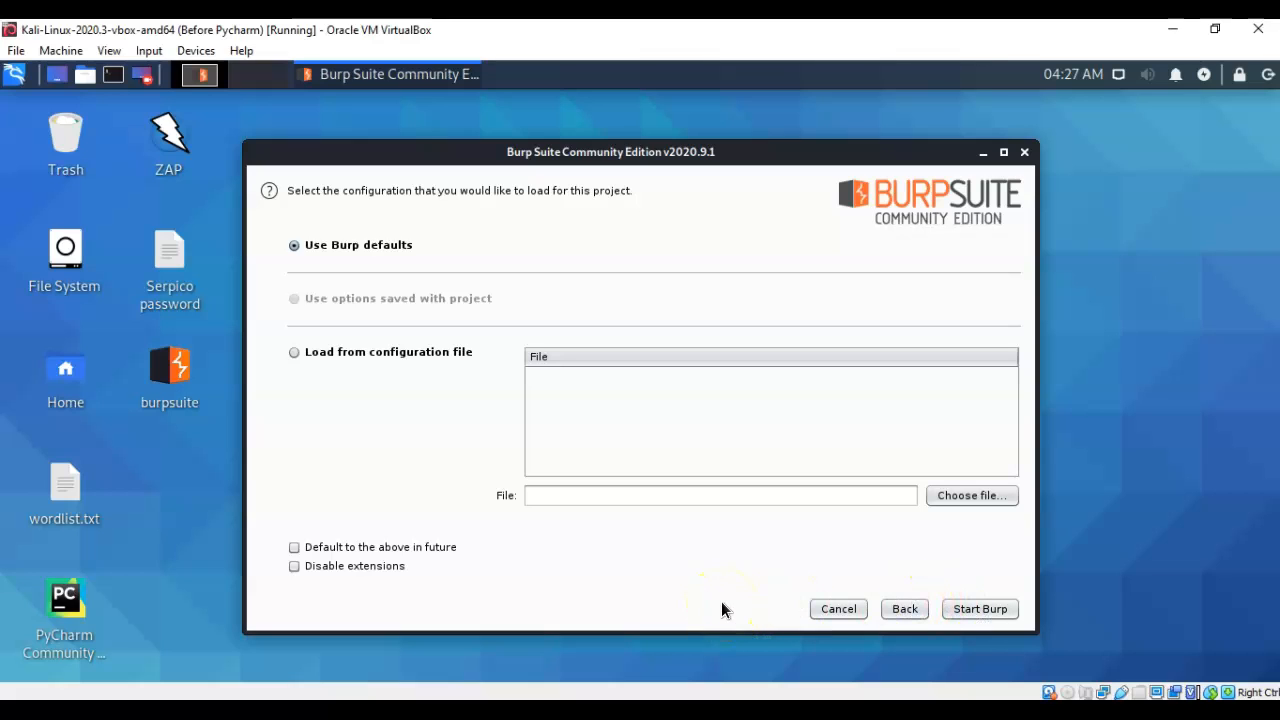
pyautogui.click(975, 609)
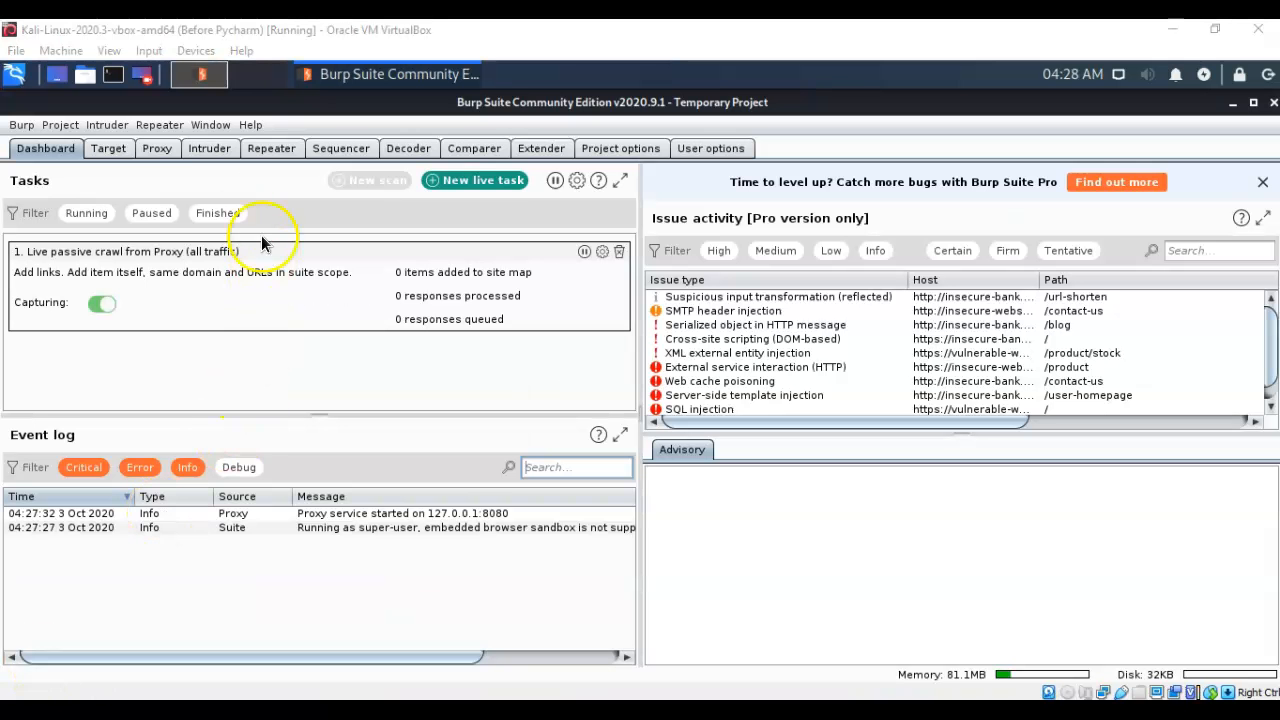
# Step: Try to open Burp's embedded browser from the proxy's Intercept page
pyautogui.click(157, 150)
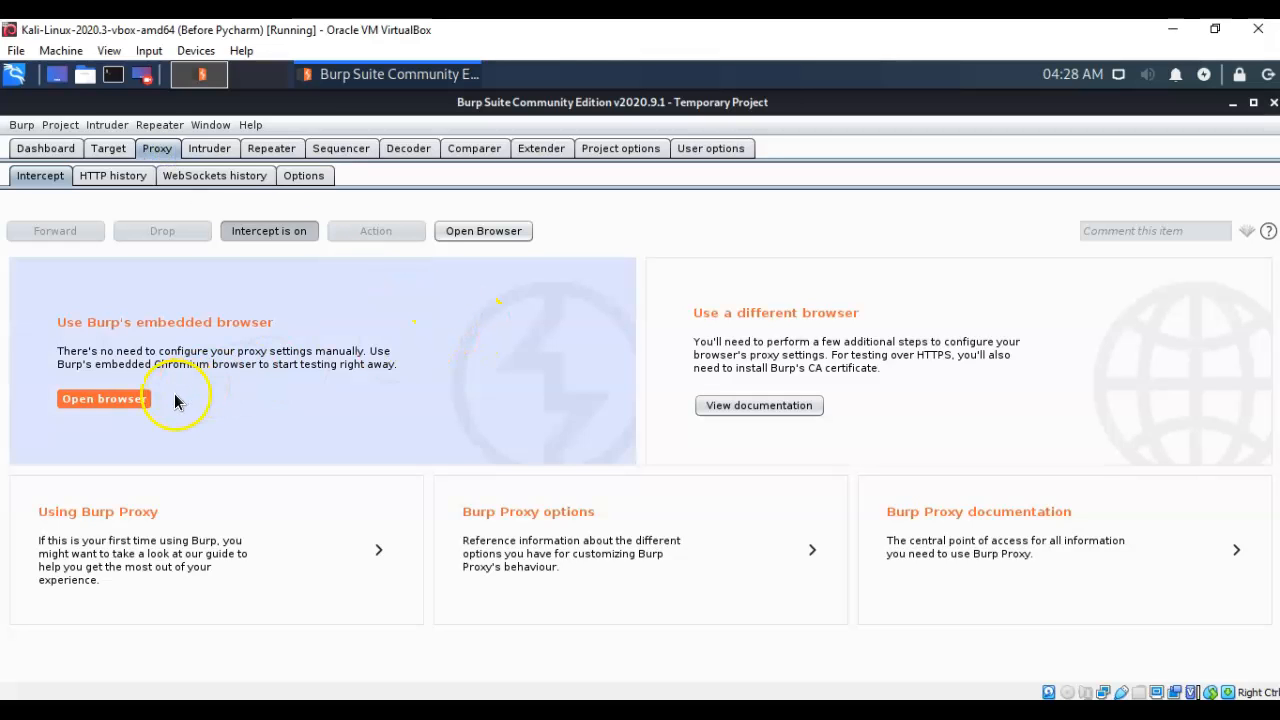
pyautogui.click(108, 403)
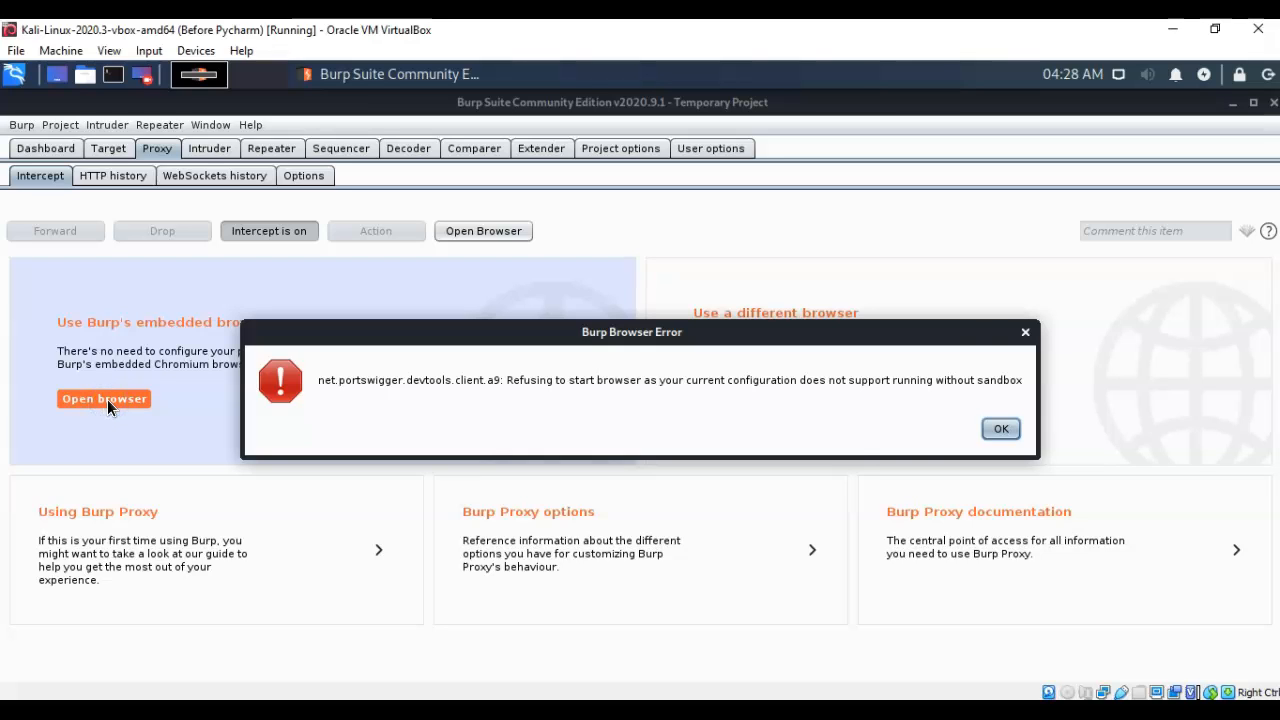
pyautogui.click(1025, 334)
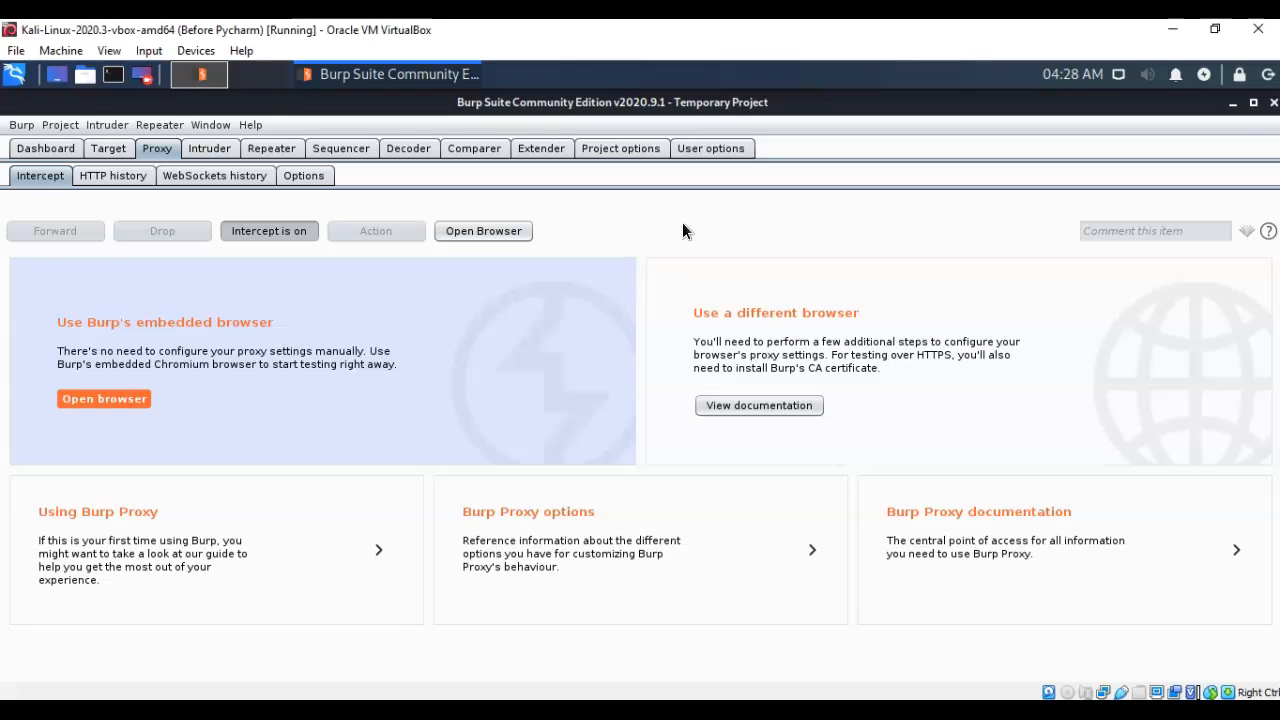
pyautogui.click(155, 560)
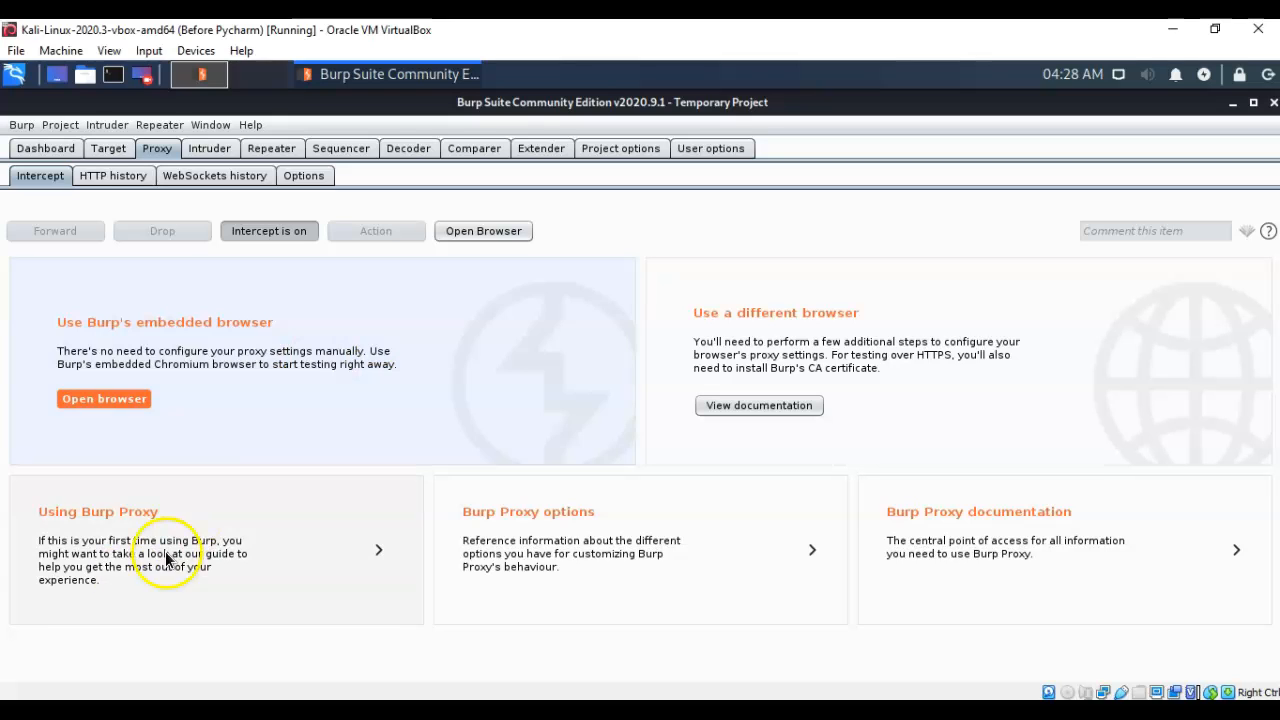
# Step: Launch the Kali web browser and turn off message interception in Burp's proxy
pyautogui.click(12, 76)
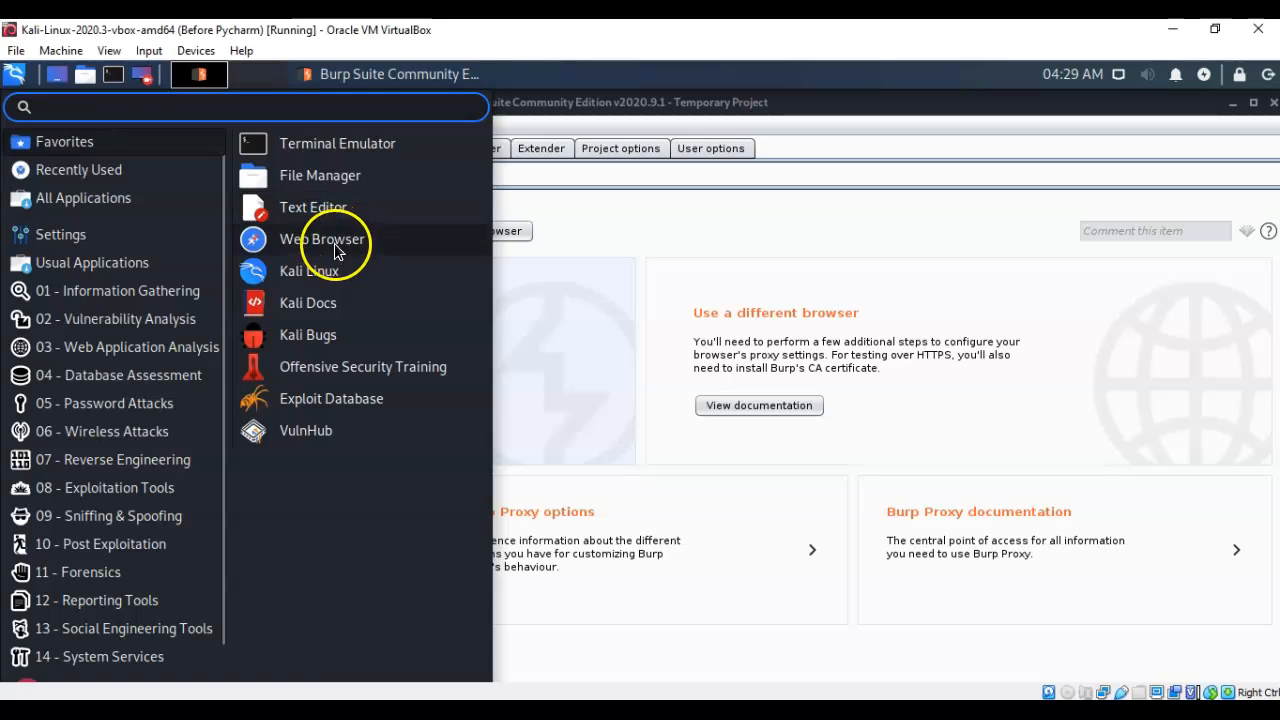
pyautogui.click(336, 245)
pyautogui.click(280, 231)
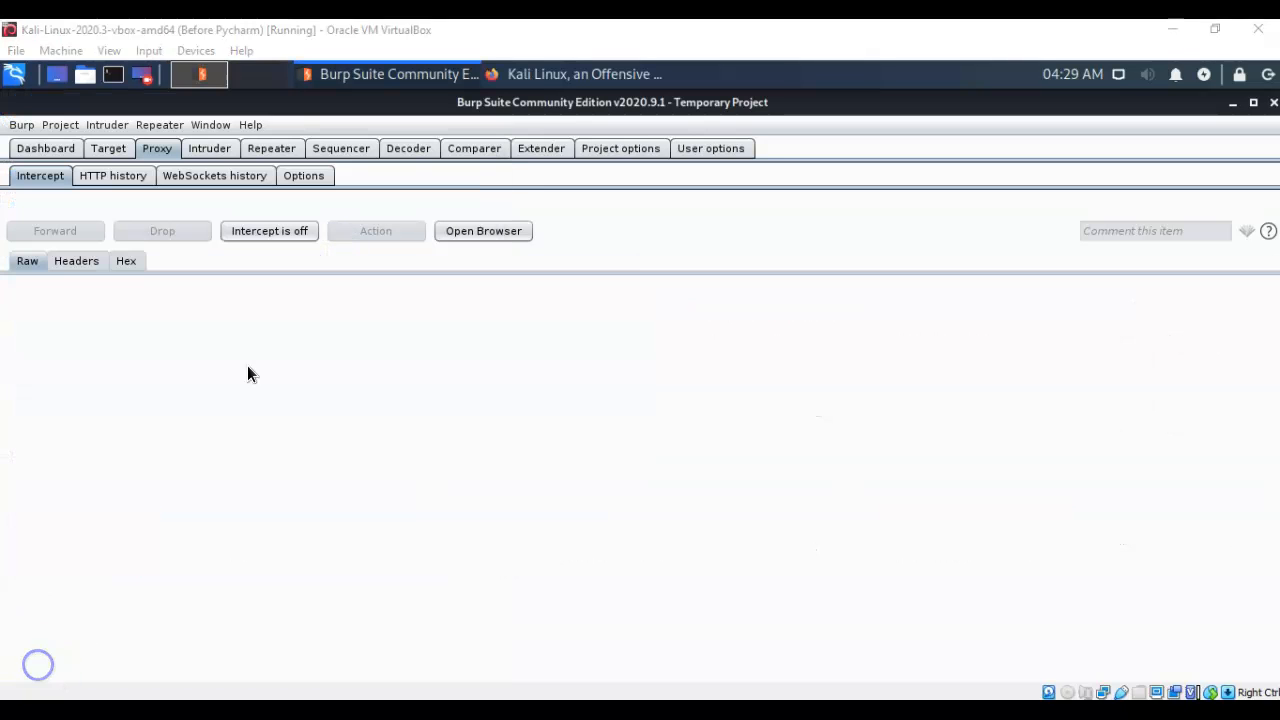
pyautogui.click(261, 228)
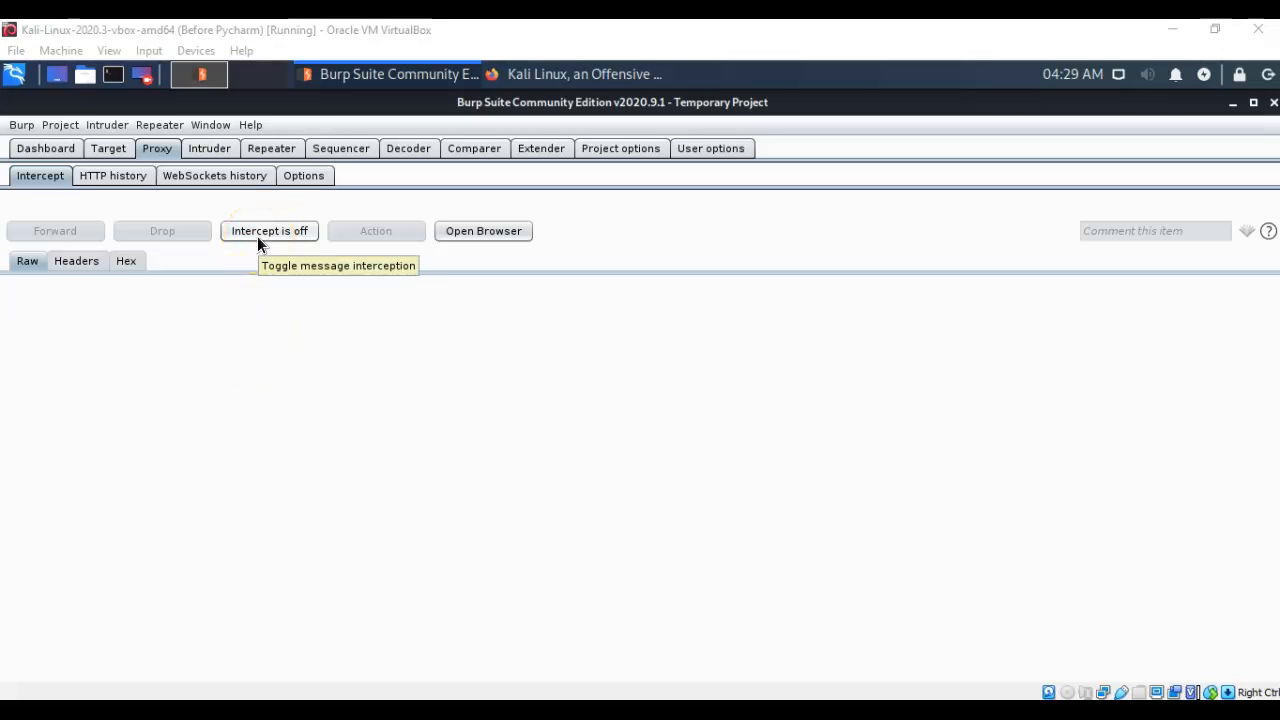
pyautogui.click(271, 332)
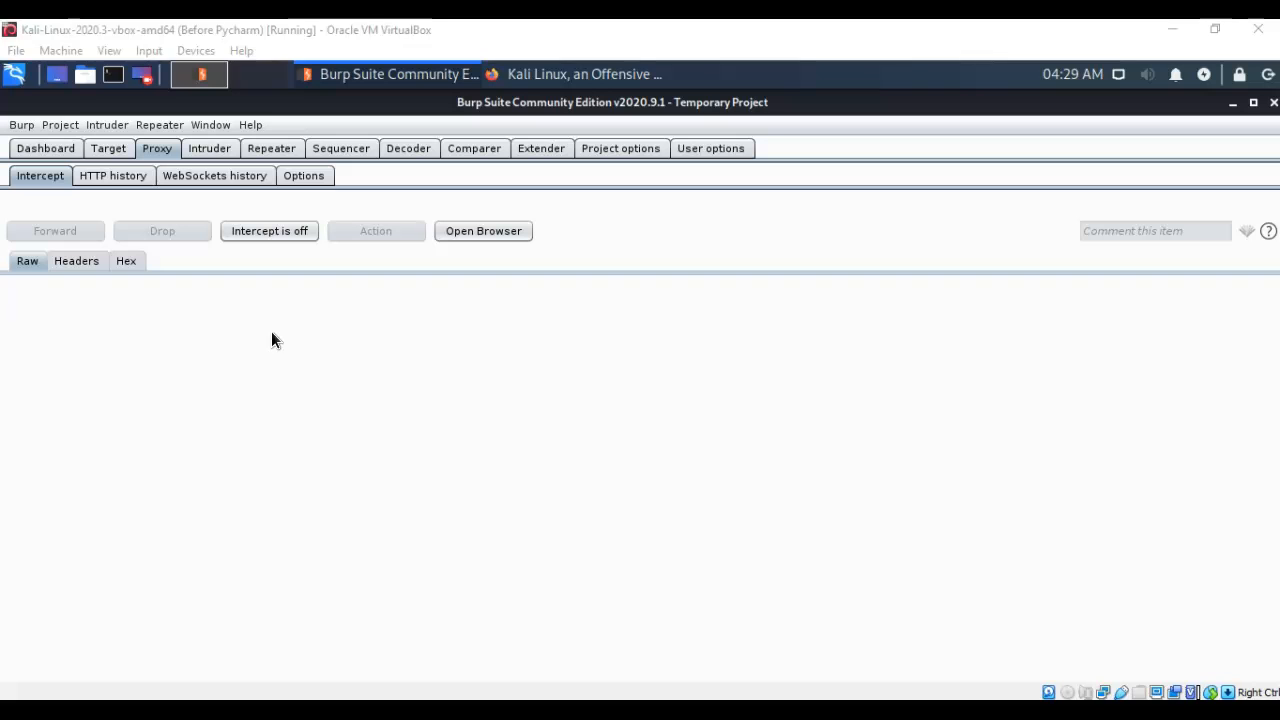
# Step: Switch to Firefox and set its connection settings to manual proxy configuration with 127.0.0.1, port 8080, for all protocols
pyautogui.click(555, 70)
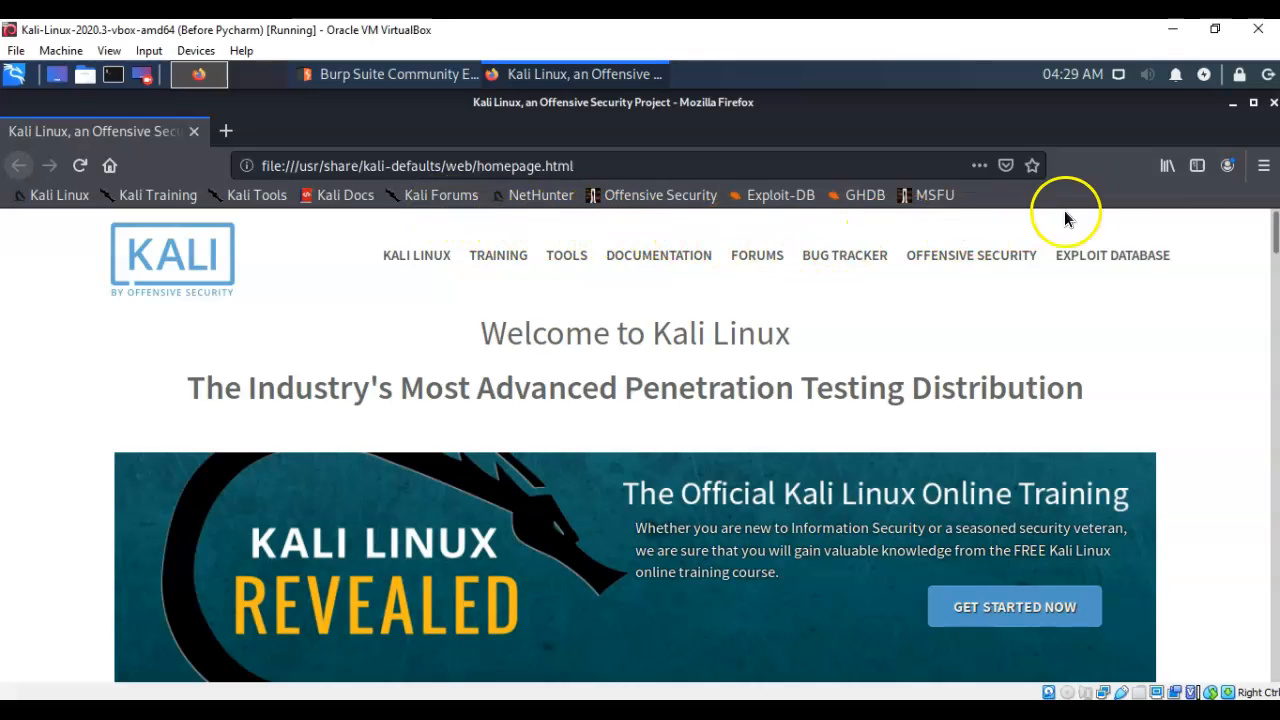
pyautogui.click(1263, 168)
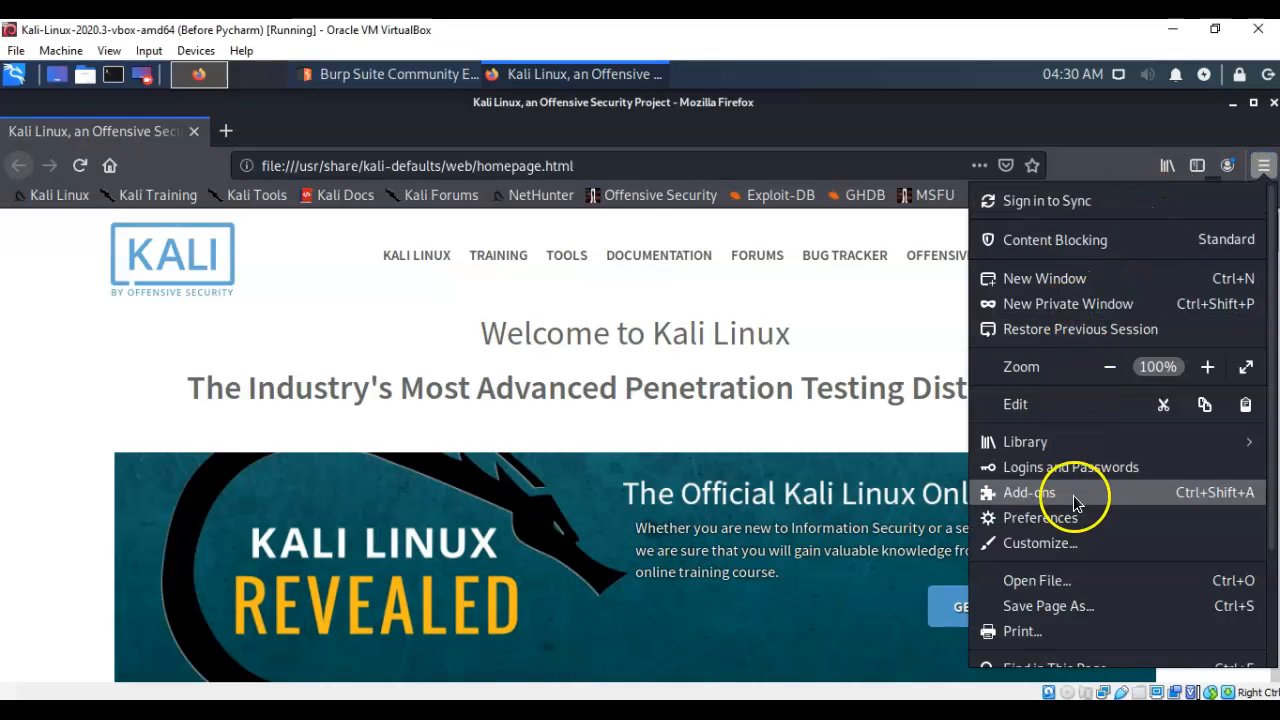
pyautogui.click(1040, 518)
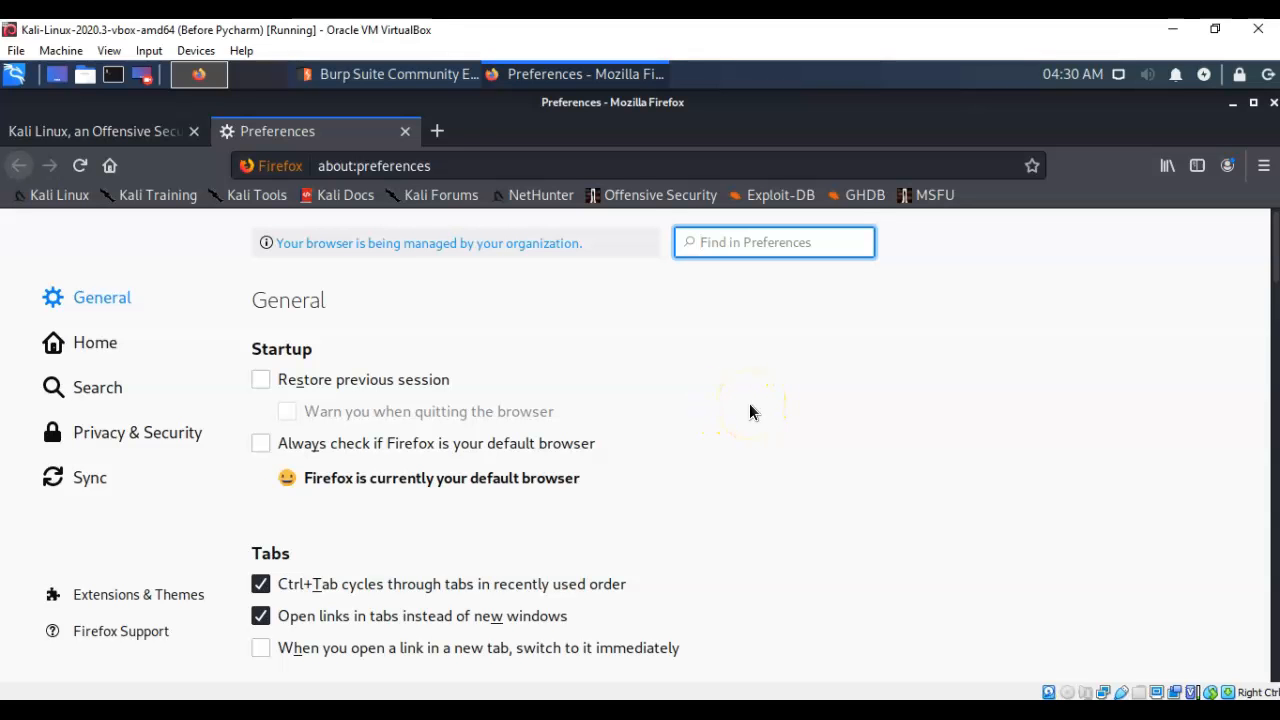
pyautogui.scroll(-10, 751, 411)
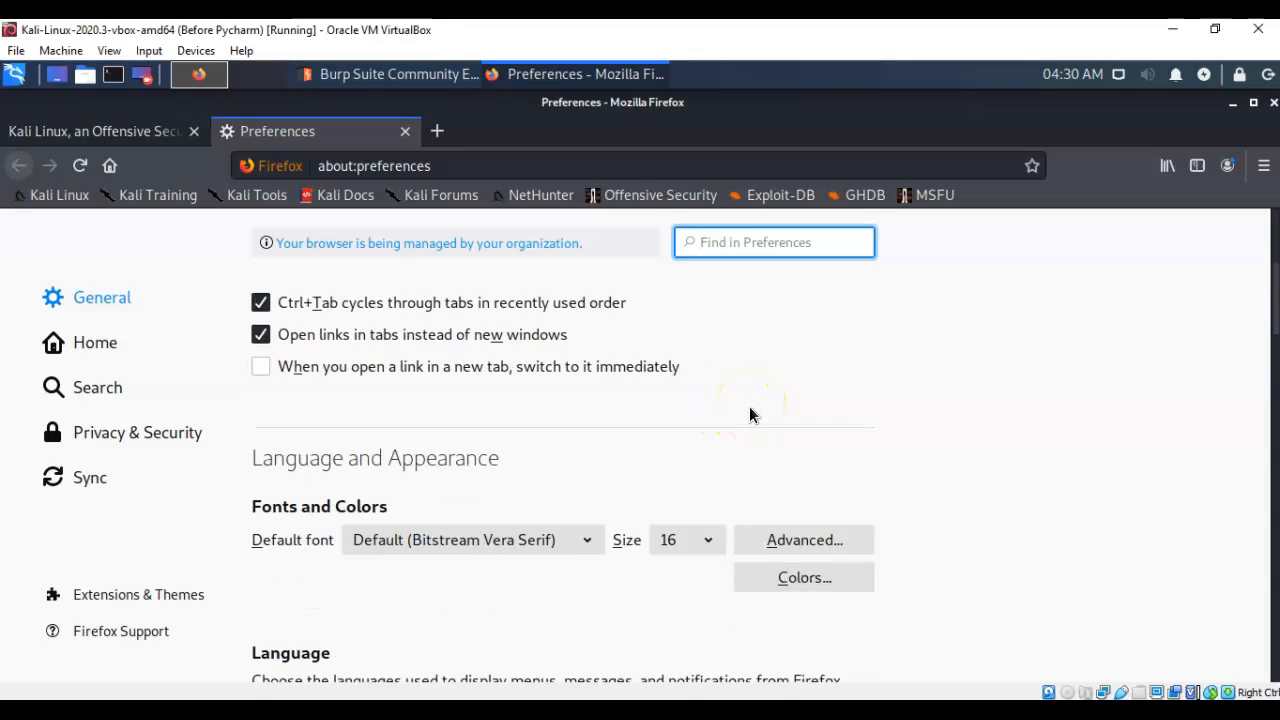
pyautogui.scroll(-8, 746, 416)
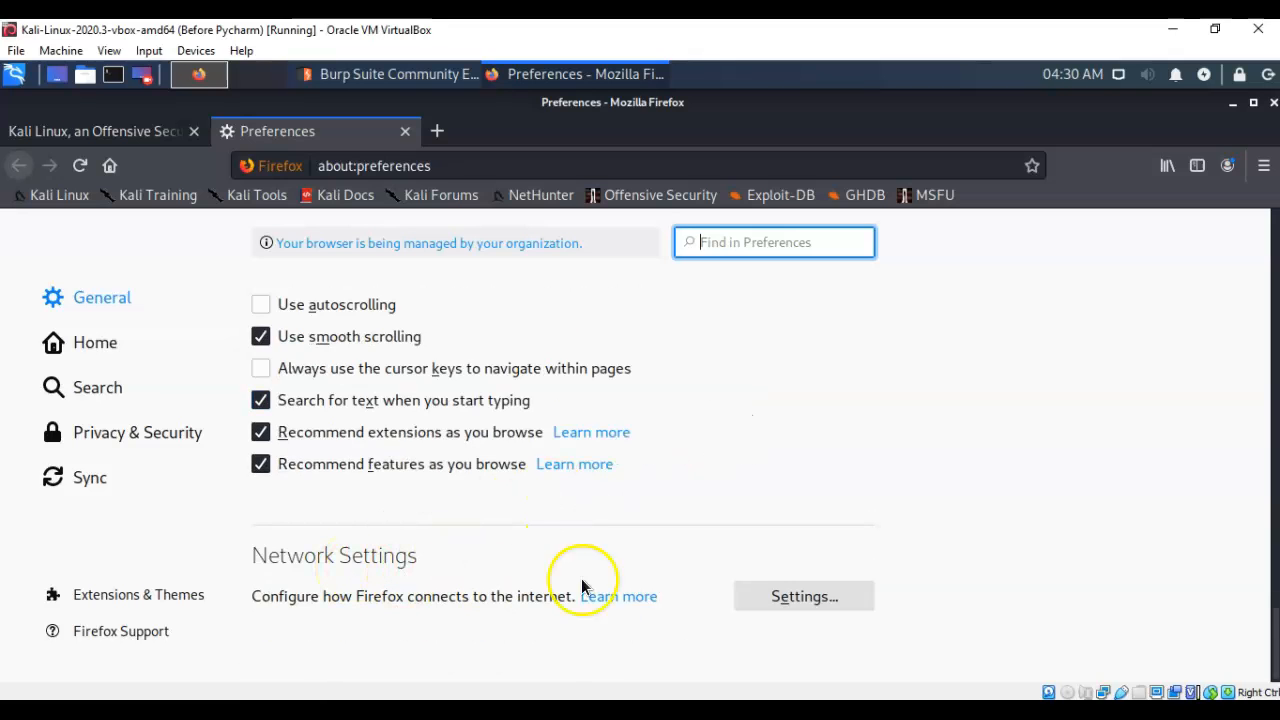
pyautogui.click(809, 598)
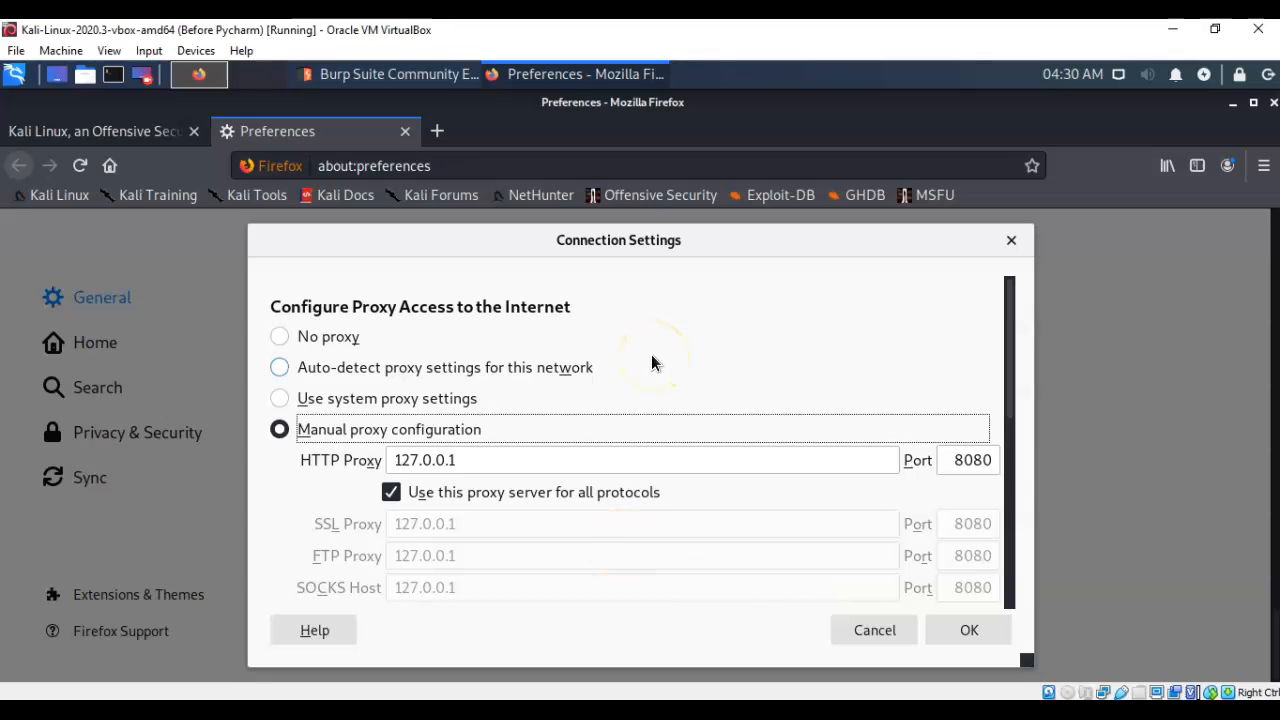
pyautogui.click(280, 339)
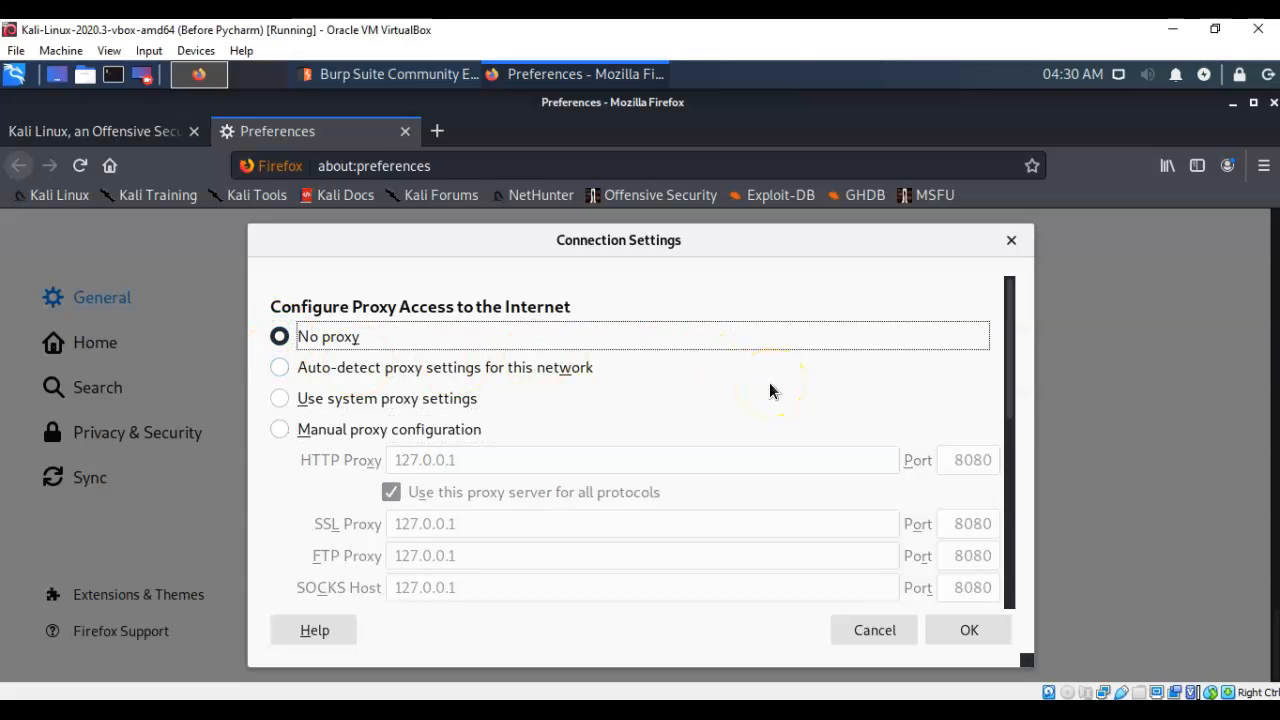
pyautogui.click(280, 430)
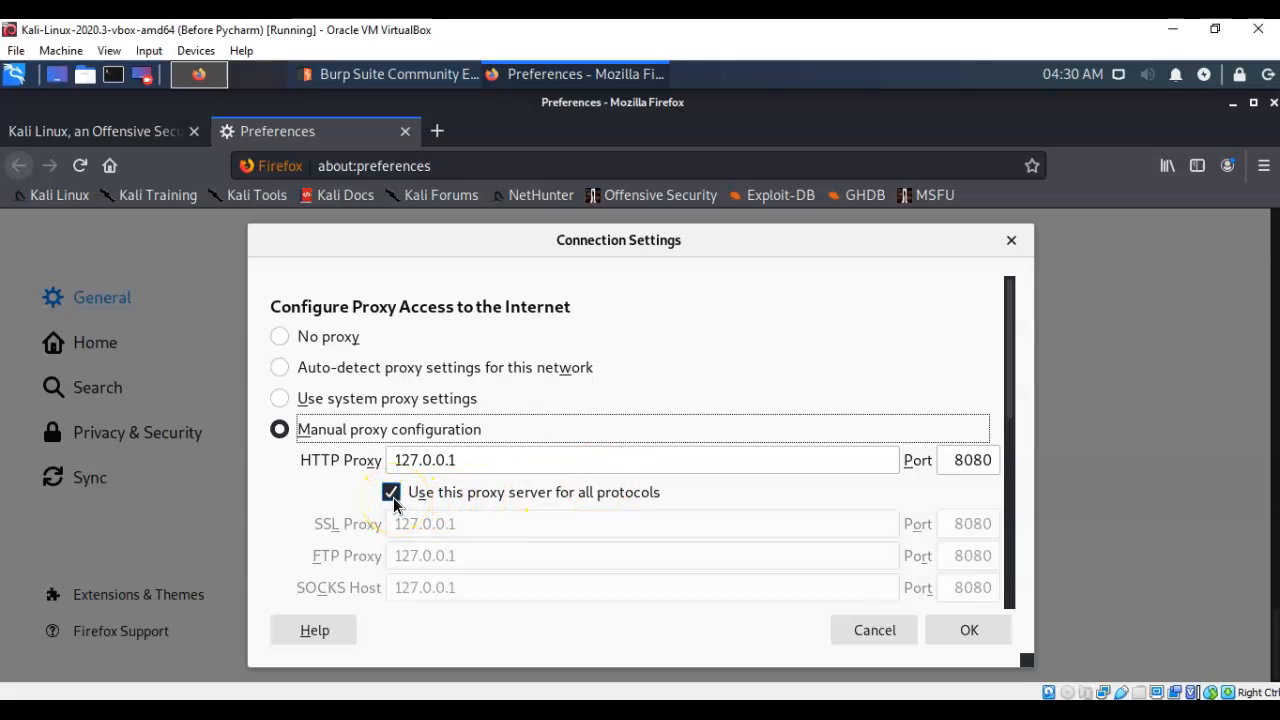
pyautogui.click(970, 630)
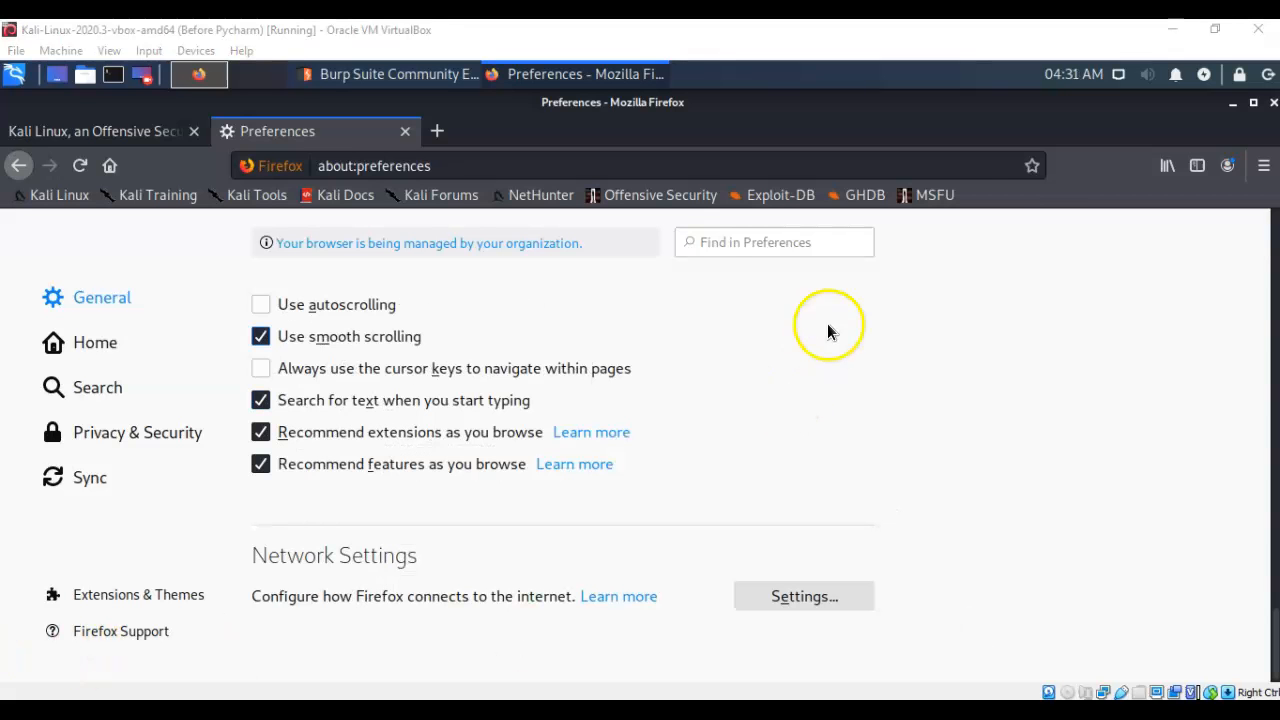
pyautogui.click(735, 166)
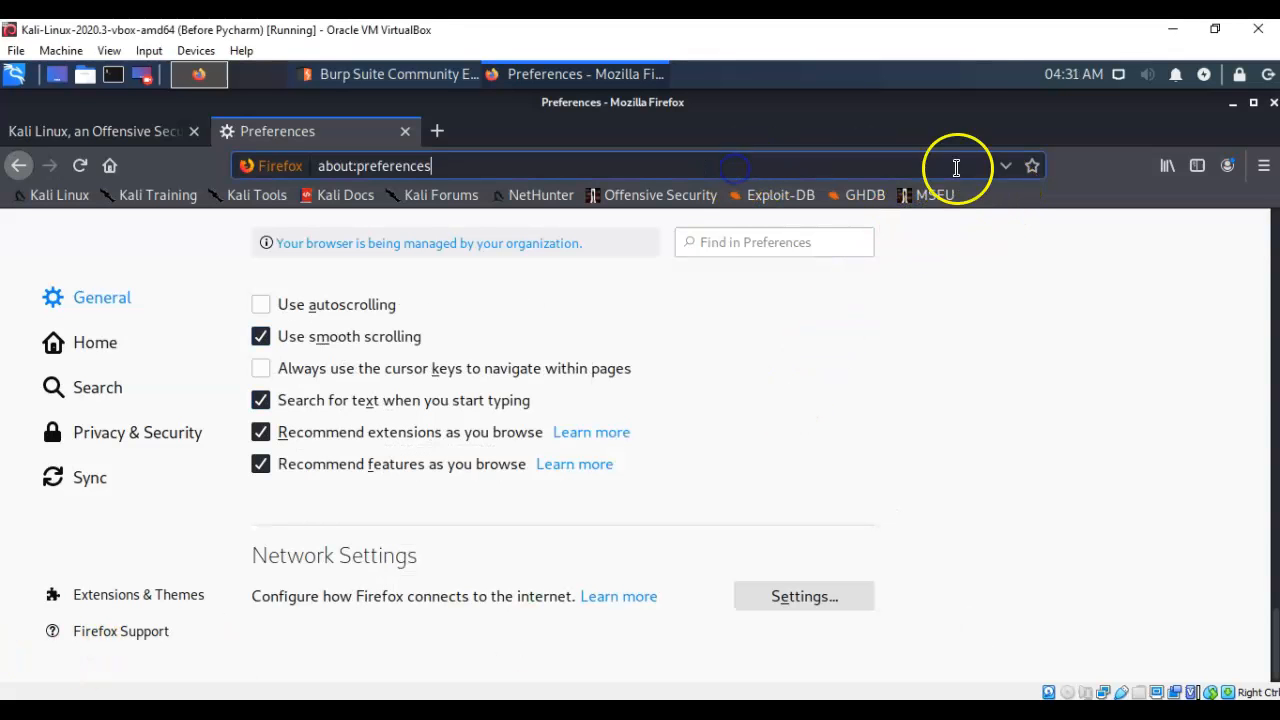
pyautogui.click(1005, 166)
pyautogui.click(398, 206)
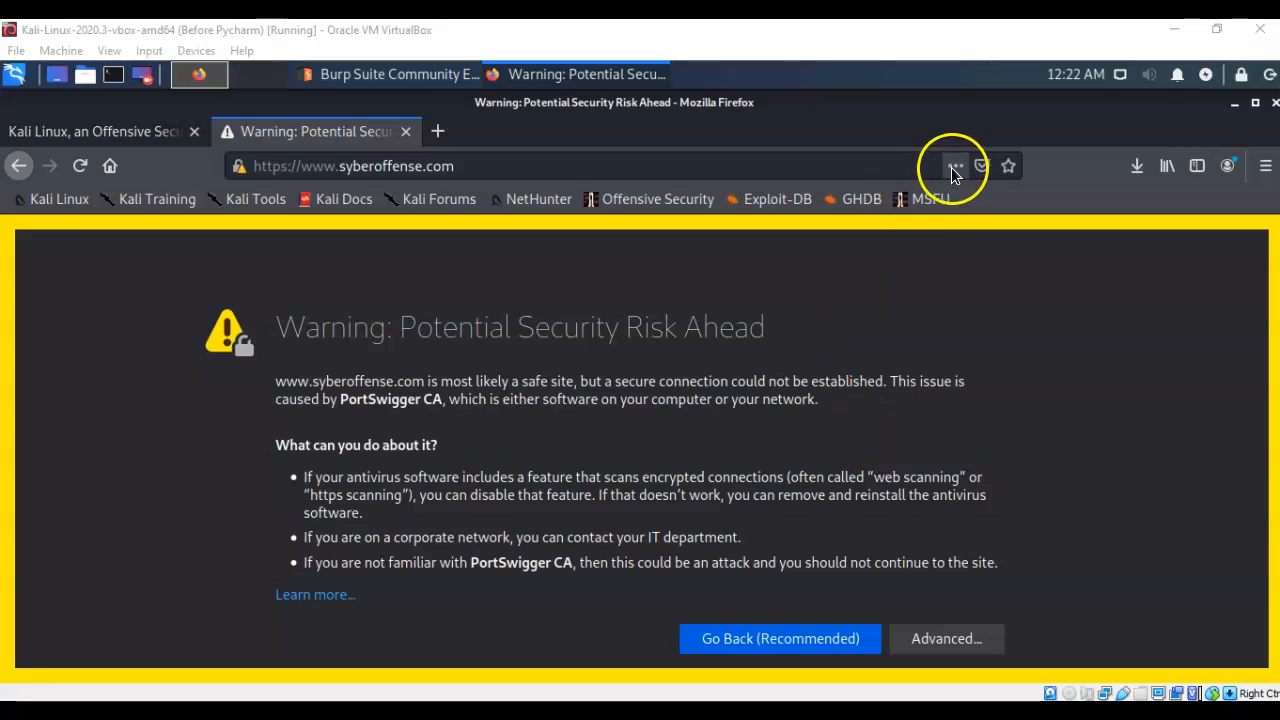
pyautogui.click(880, 168)
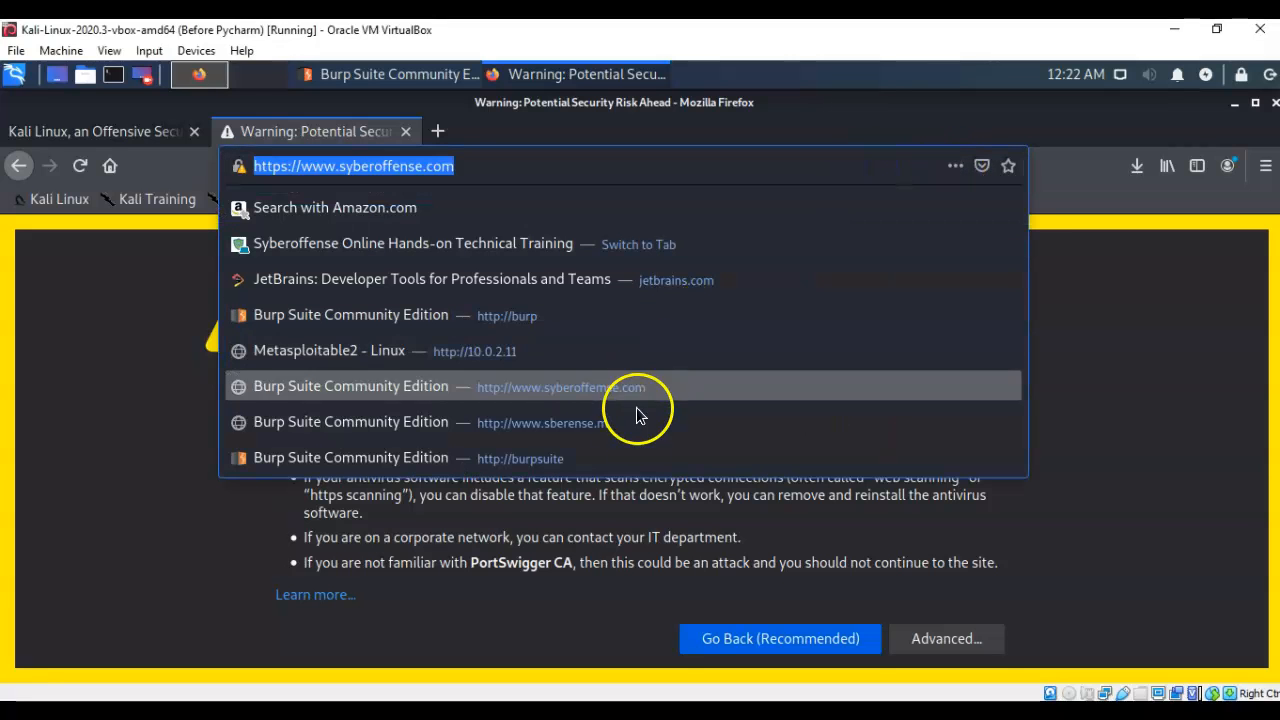
pyautogui.click(600, 460)
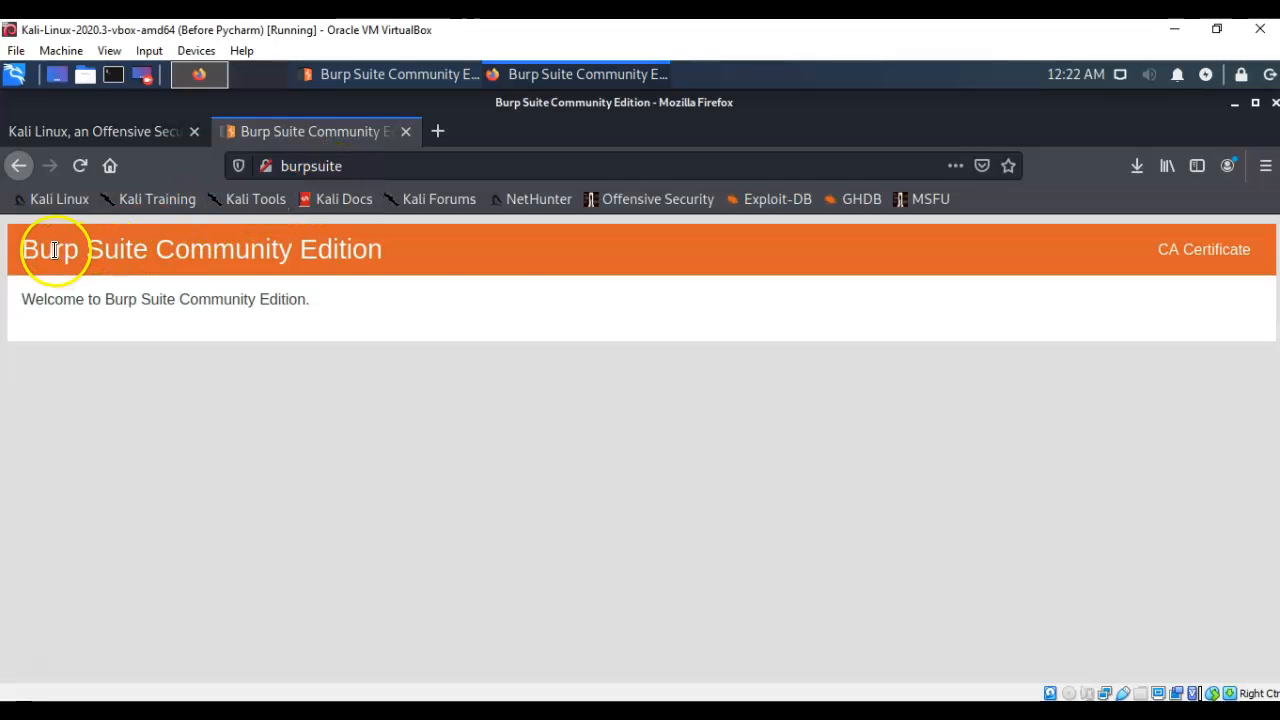
pyautogui.click(1214, 251)
pyautogui.click(484, 455)
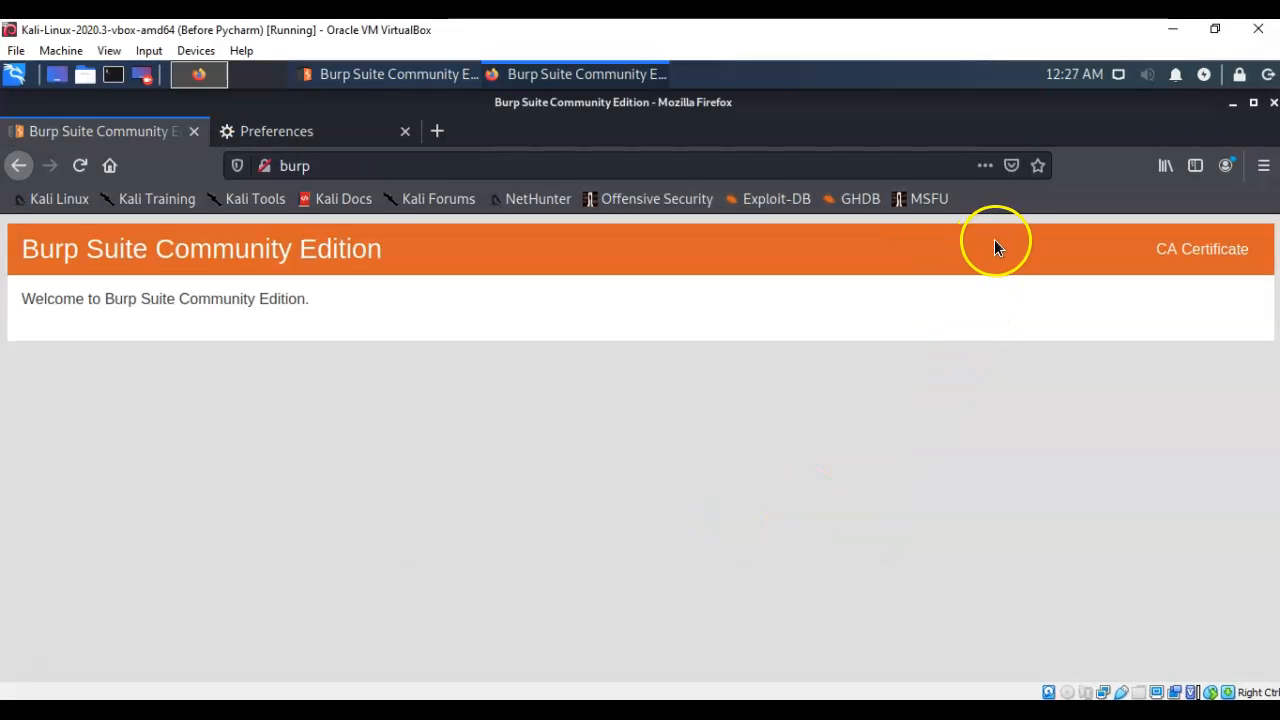
# Step: Open the Certificate Manager from the certificate settings in Firefox's Privacy & Security preferences
pyautogui.click(1264, 166)
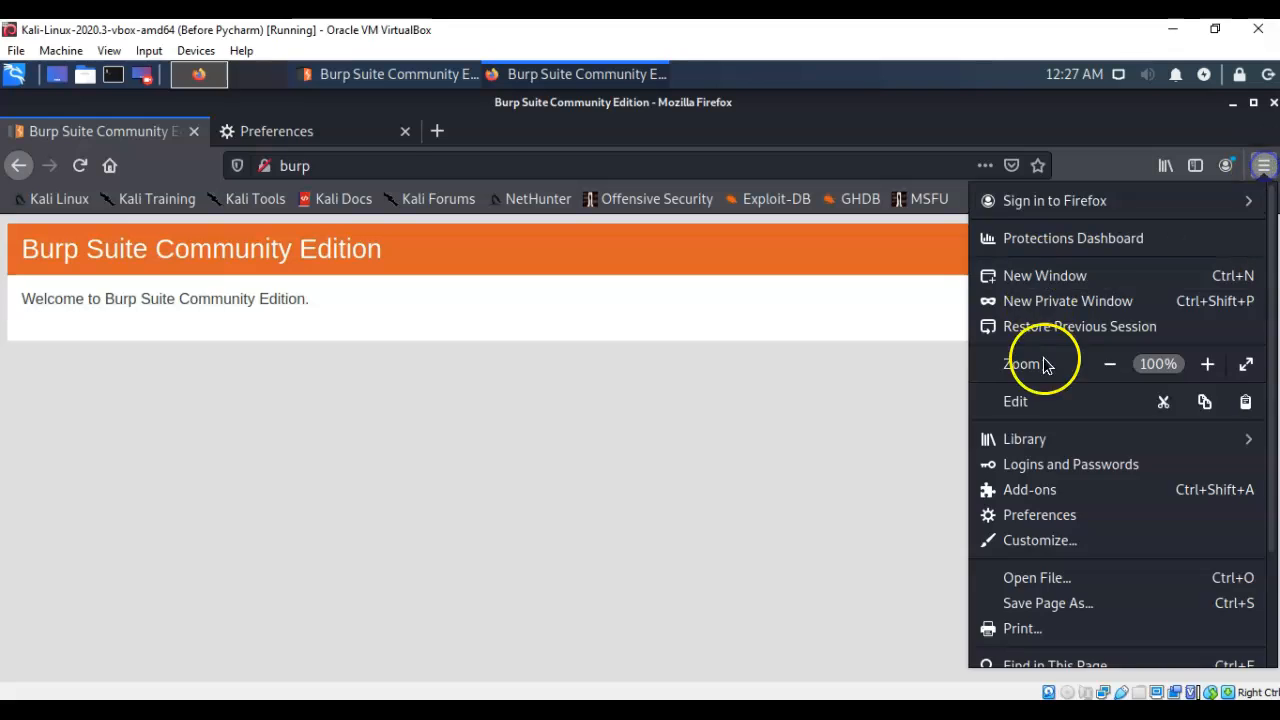
pyautogui.click(1040, 514)
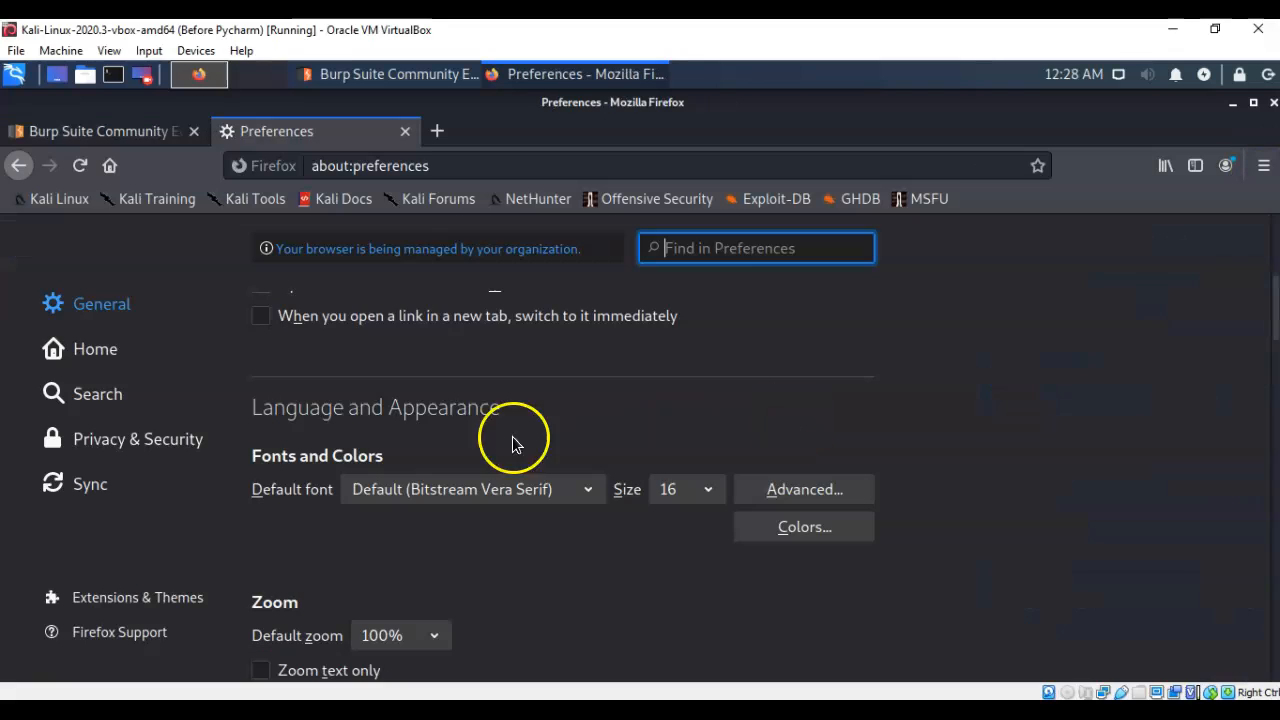
pyautogui.click(128, 445)
pyautogui.scroll(-10, 983, 434)
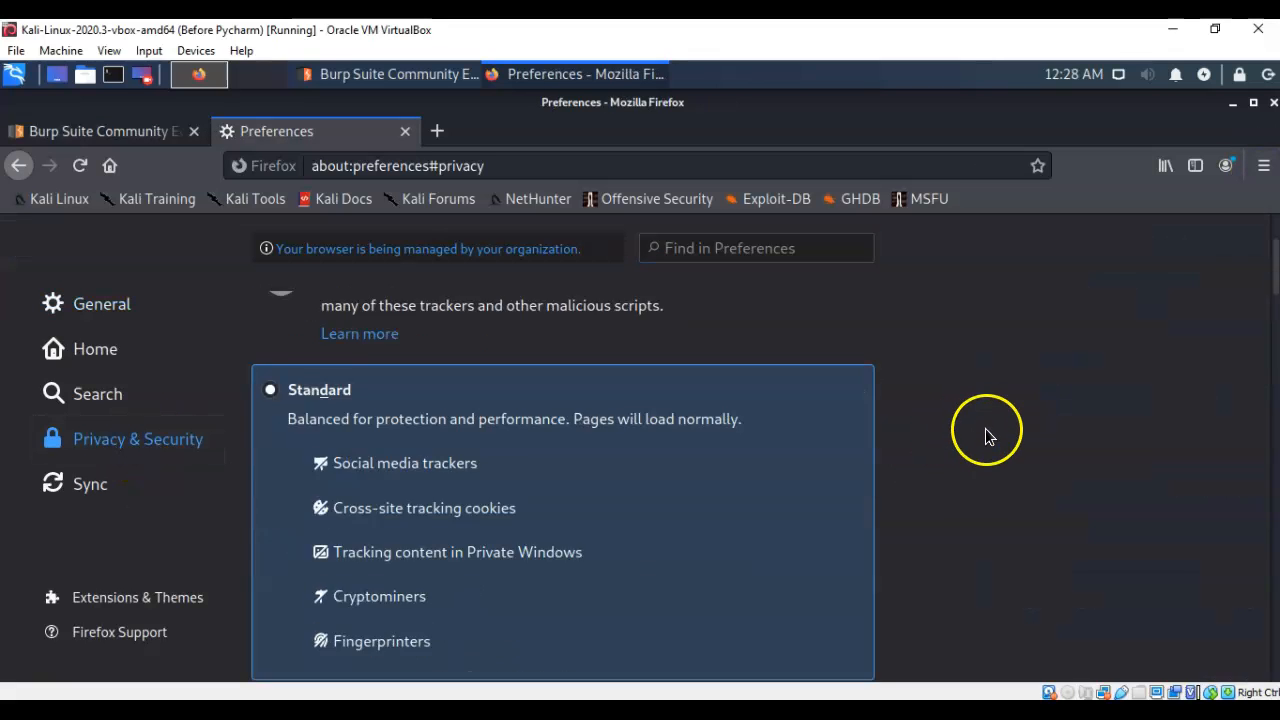
pyautogui.scroll(-15, 985, 432)
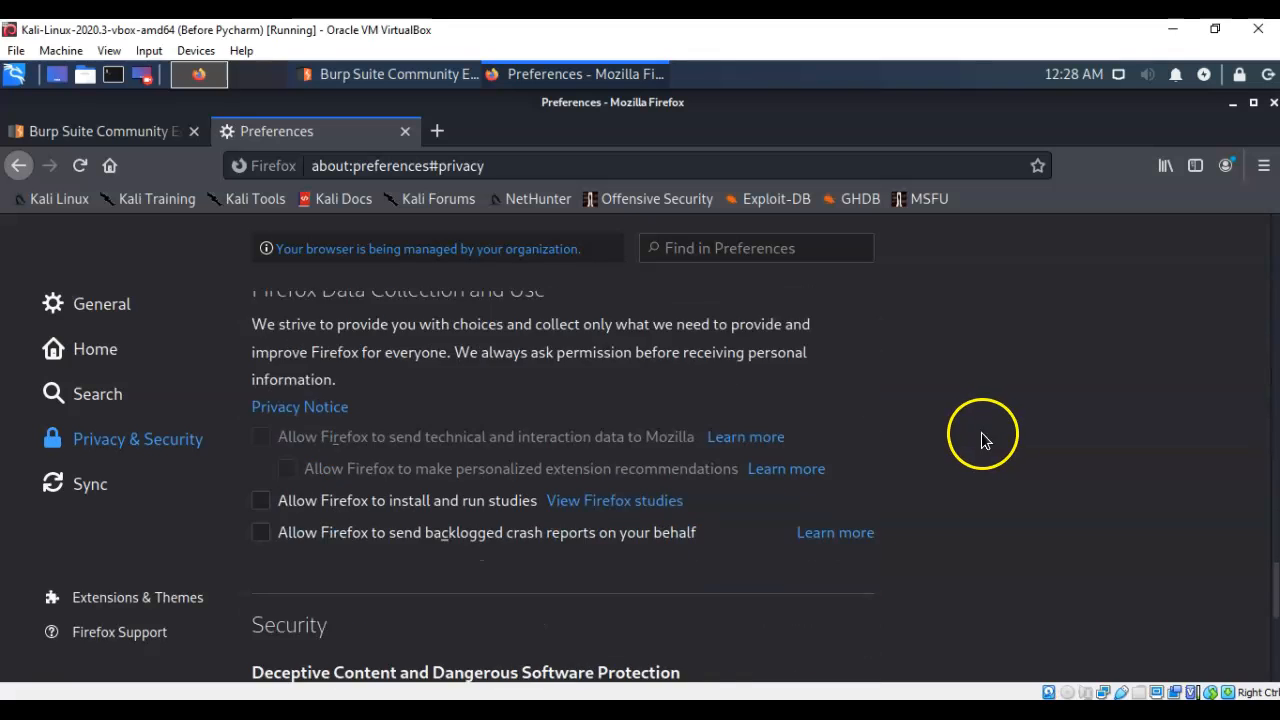
pyautogui.scroll(-3, 983, 437)
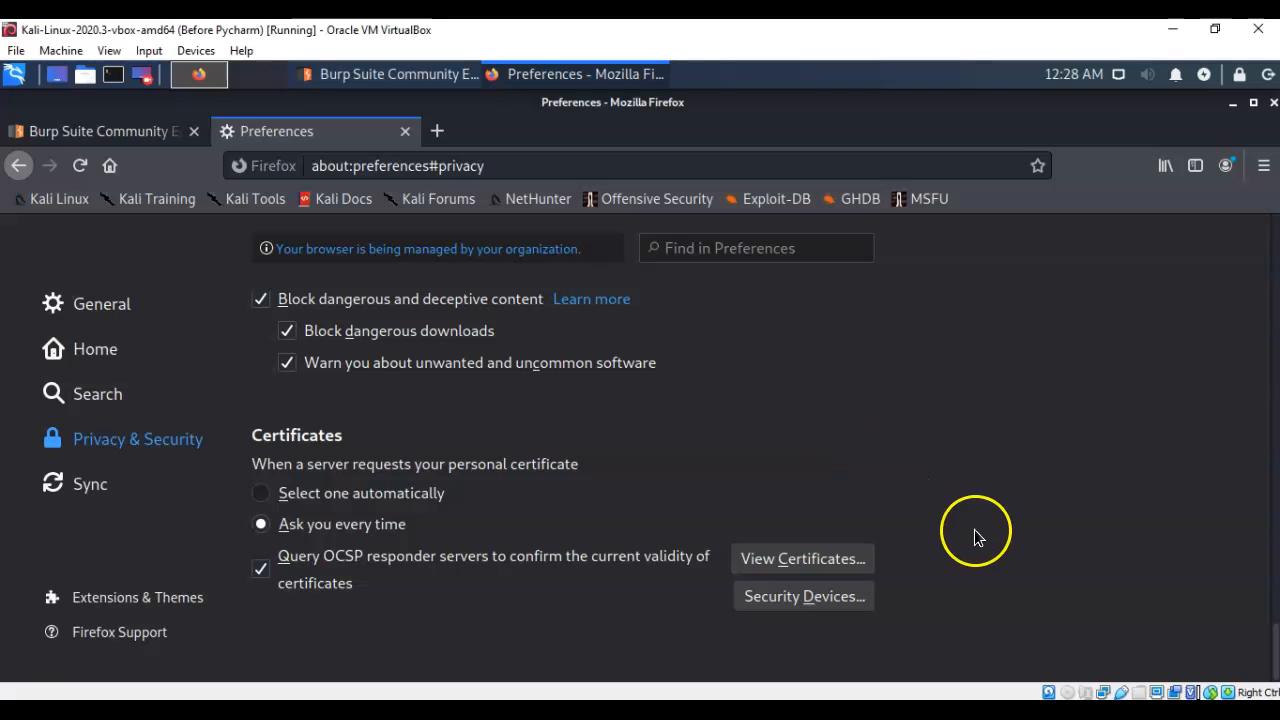
pyautogui.click(815, 558)
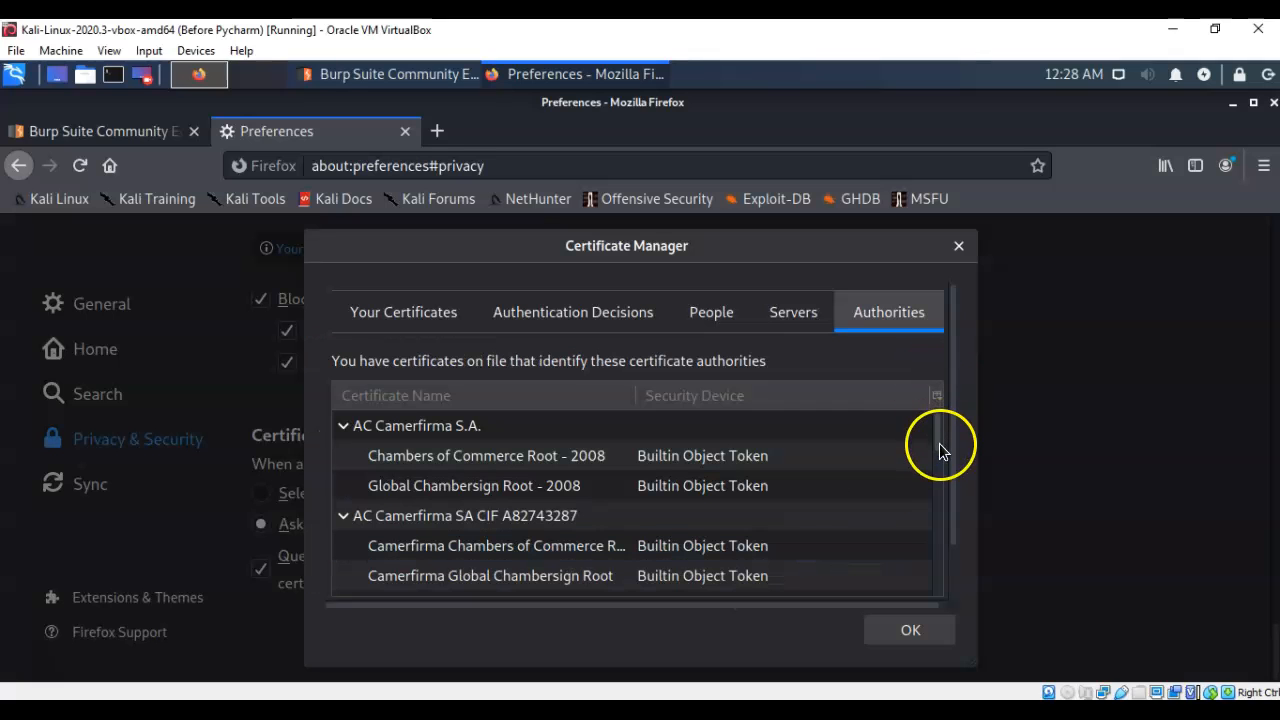
pyautogui.moveTo(951, 437); pyautogui.dragTo(951, 509)
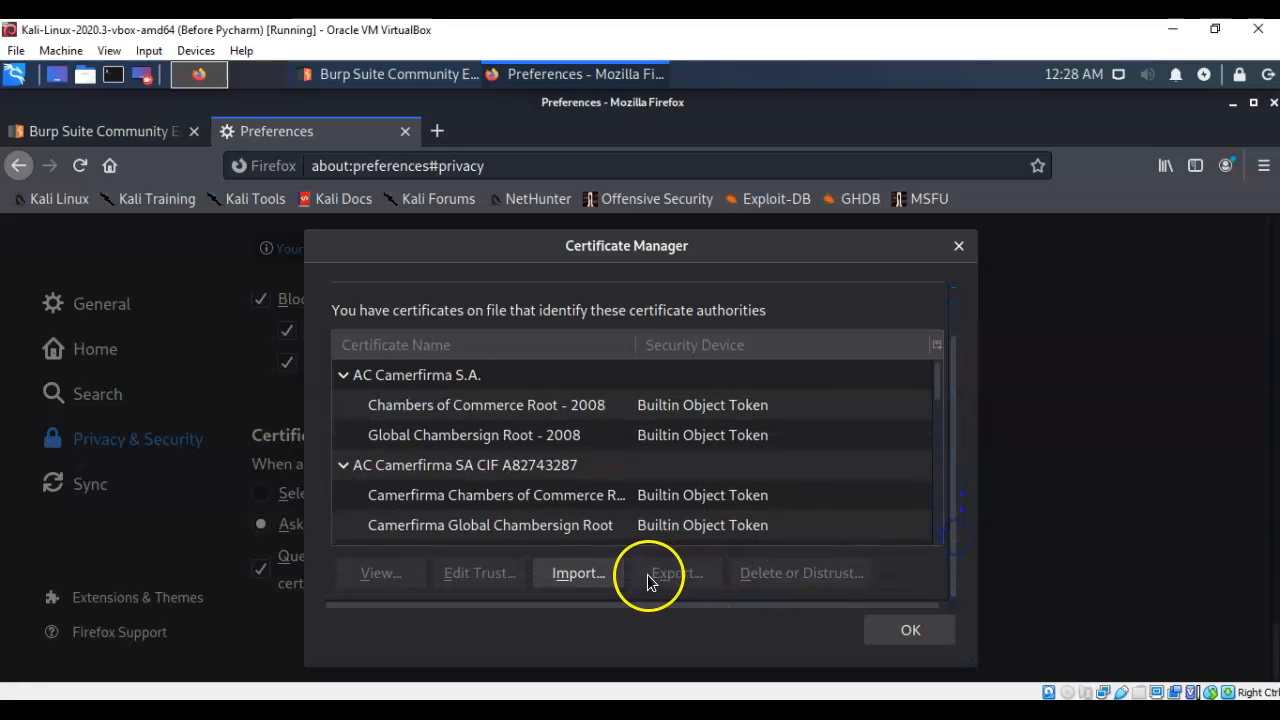
pyautogui.click(576, 578)
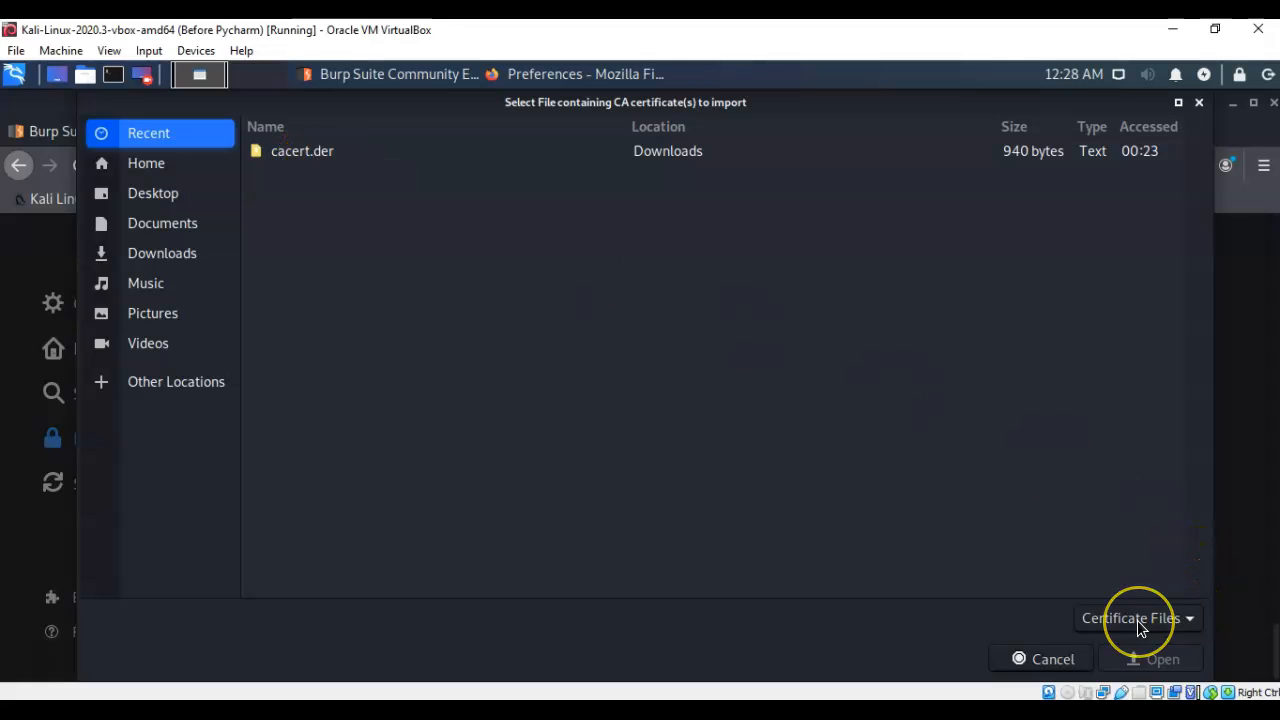
pyautogui.click(1052, 659)
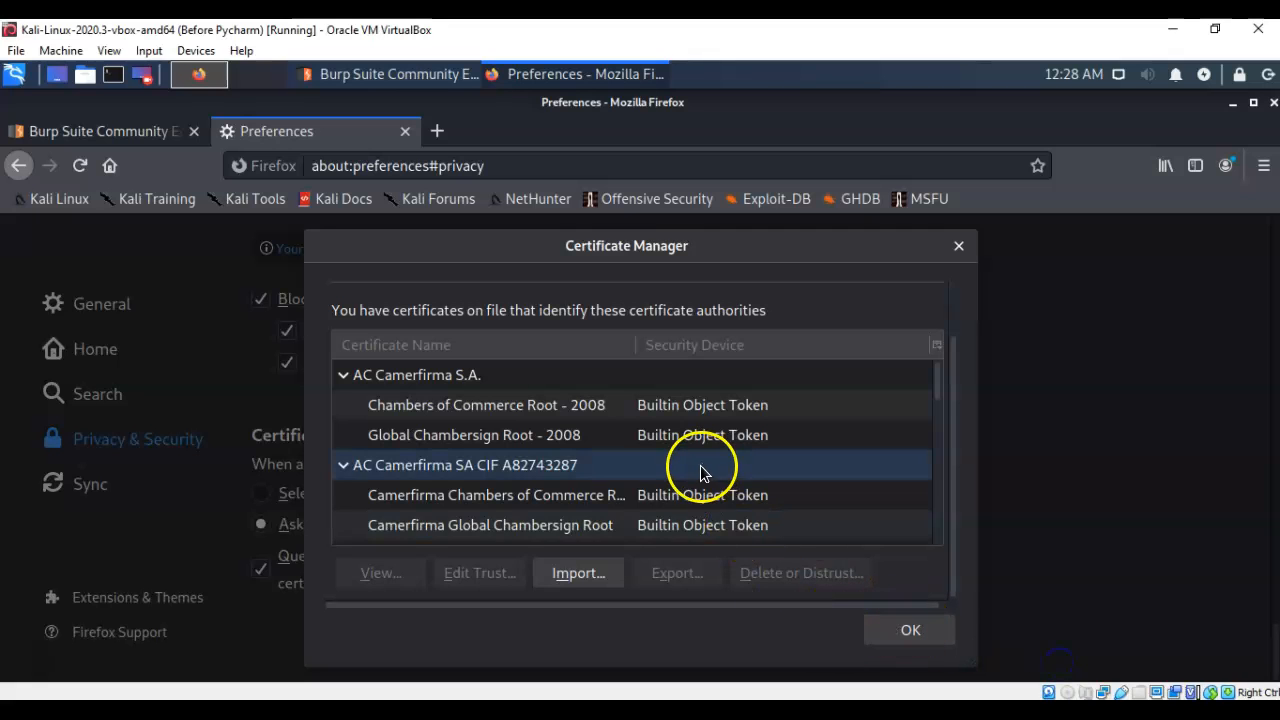
# Step: Edit the trust of the PortSwigger CA authority so it can identify websites and mail users, and close the Certificate Manager
pyautogui.scroll(-15, 700, 470)
pyautogui.scroll(-12, 697, 467)
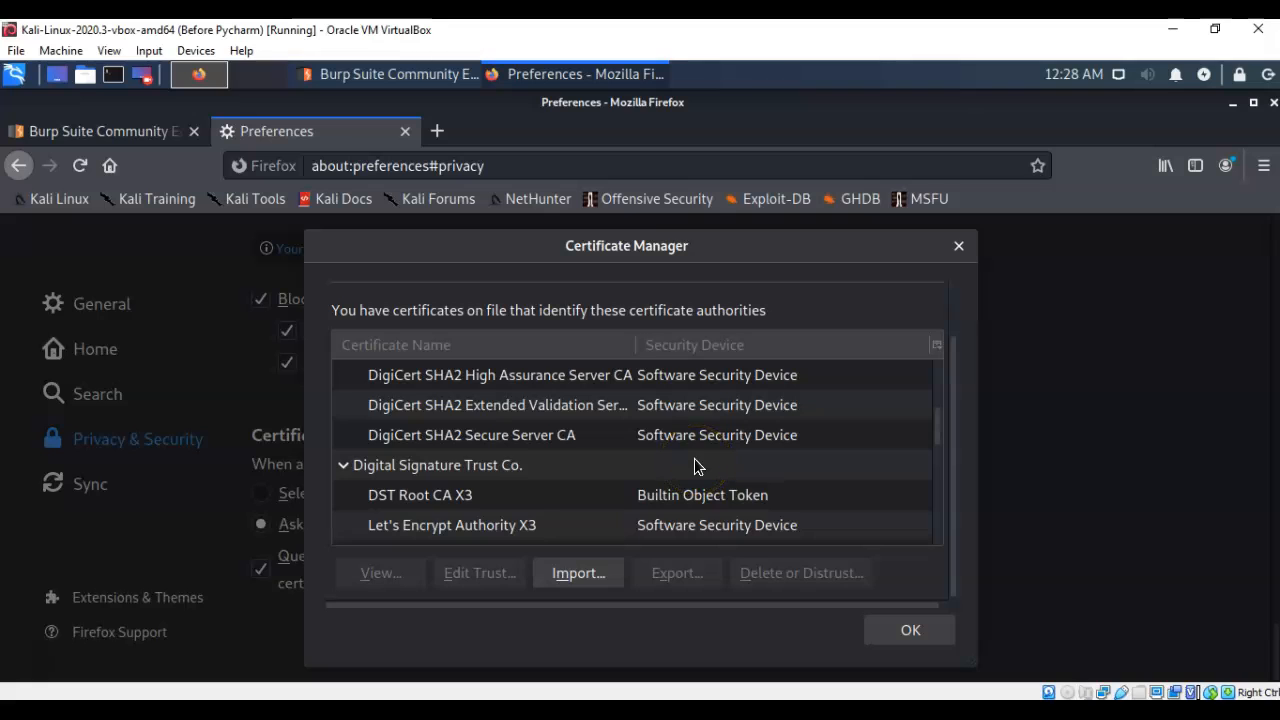
pyautogui.scroll(-12, 697, 467)
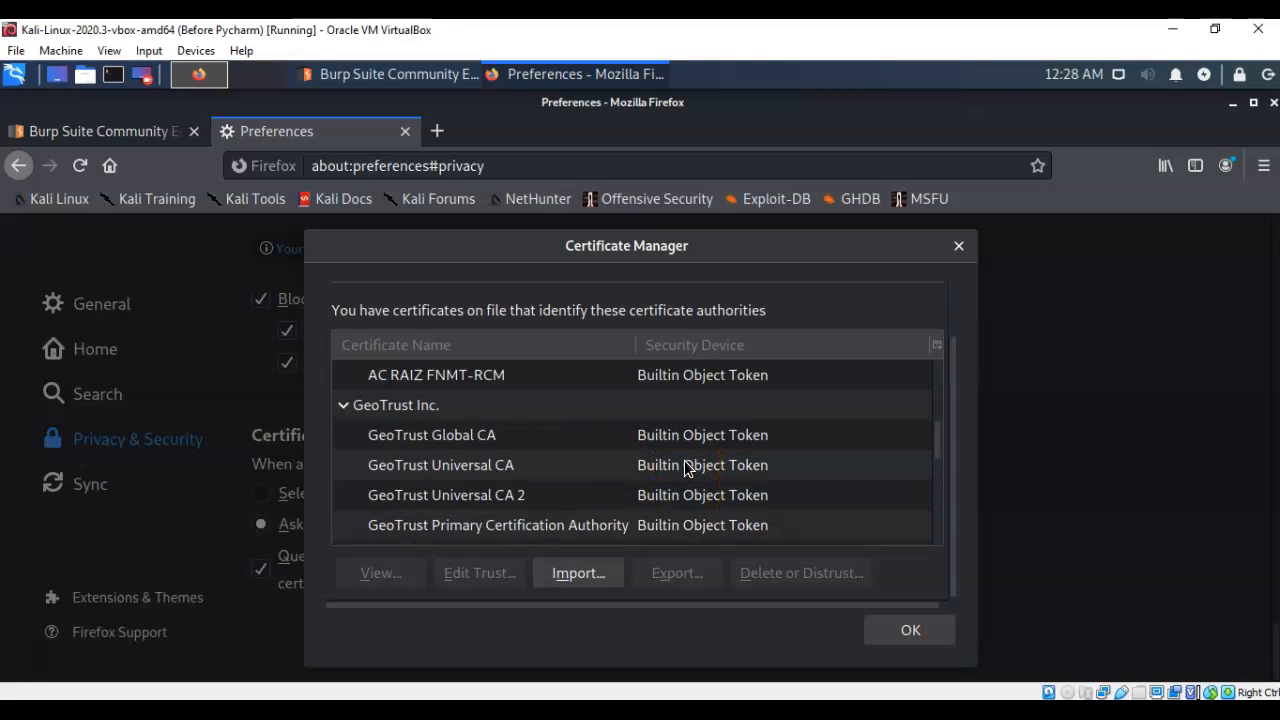
pyautogui.scroll(-6, 685, 468)
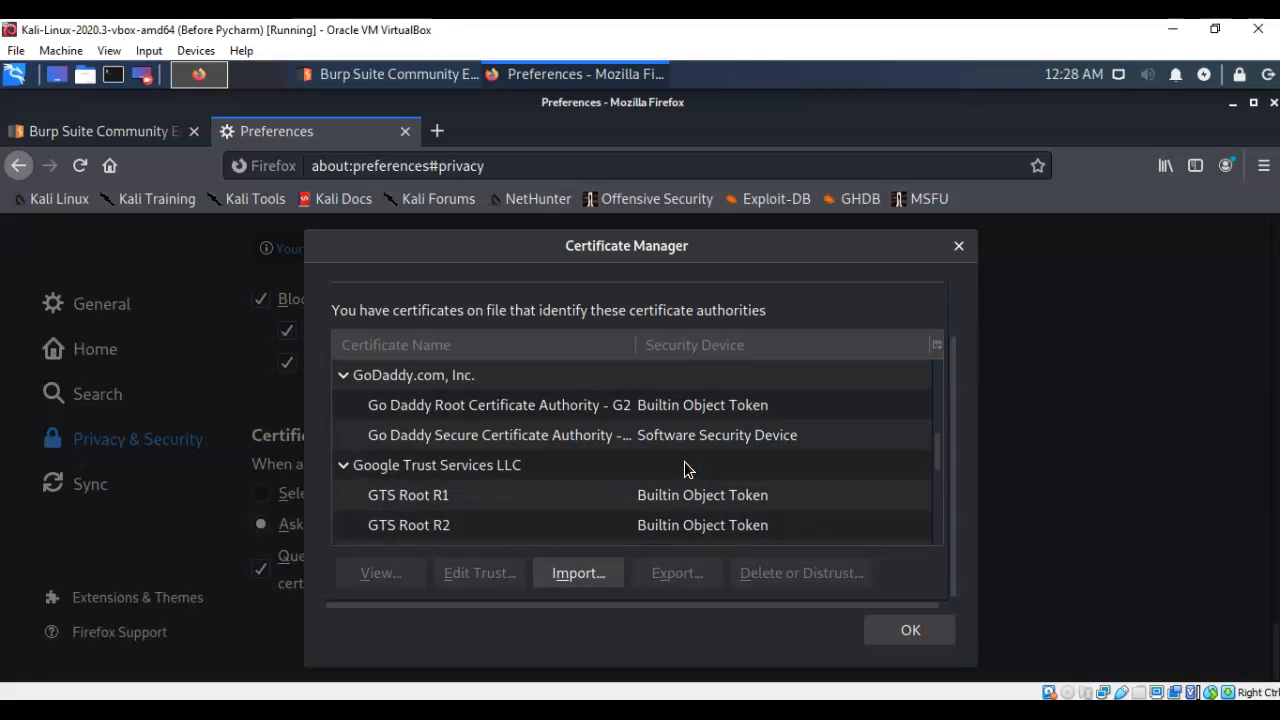
pyautogui.scroll(-9, 685, 468)
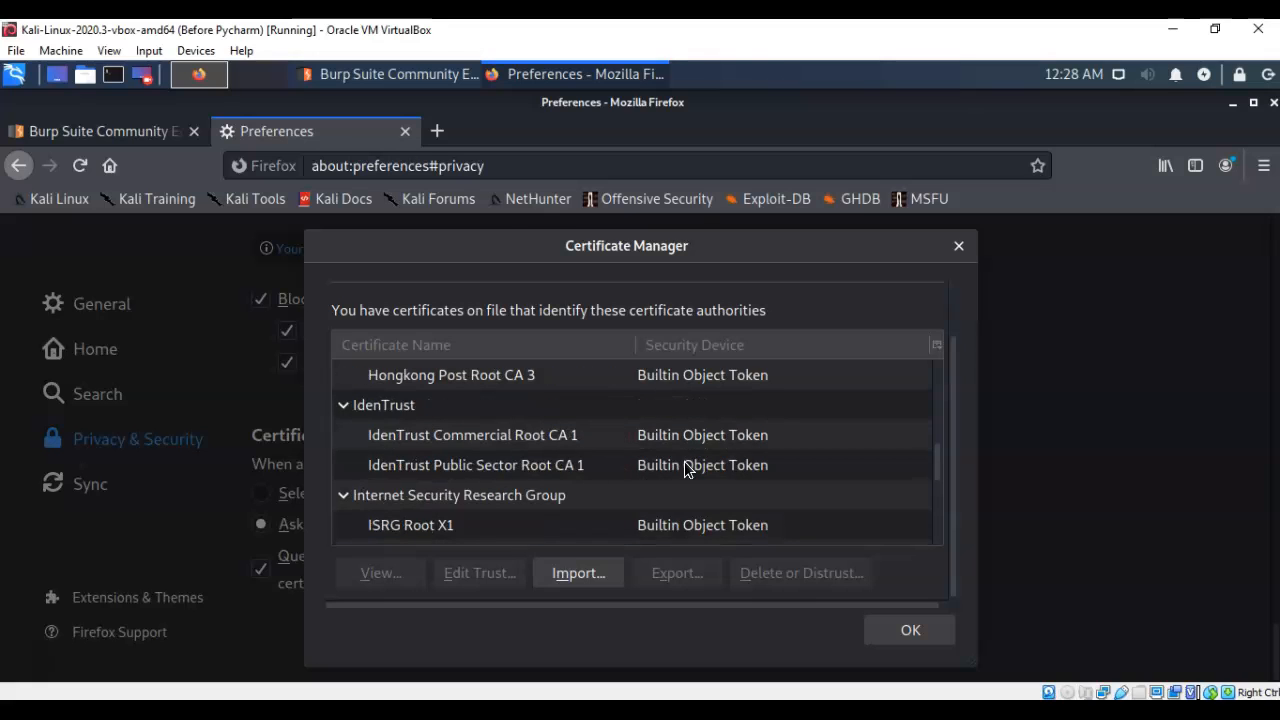
pyautogui.scroll(-3, 685, 468)
pyautogui.scroll(-4, 685, 468)
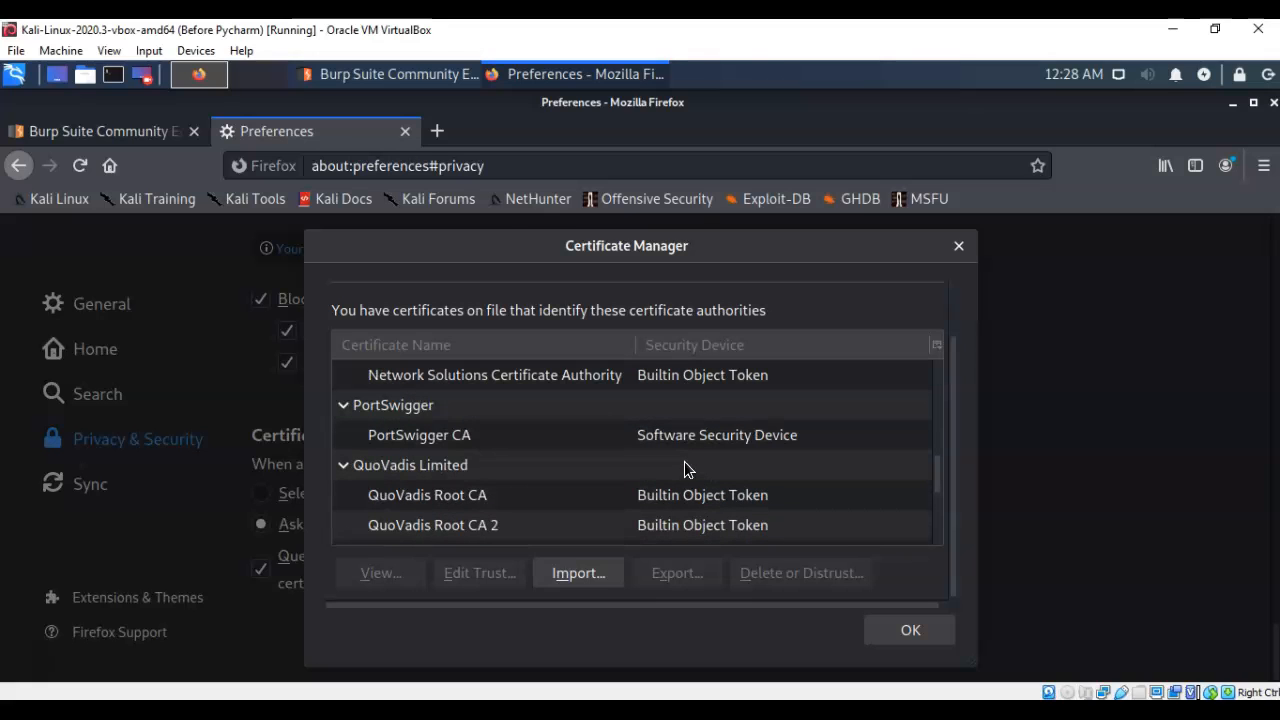
pyautogui.click(426, 441)
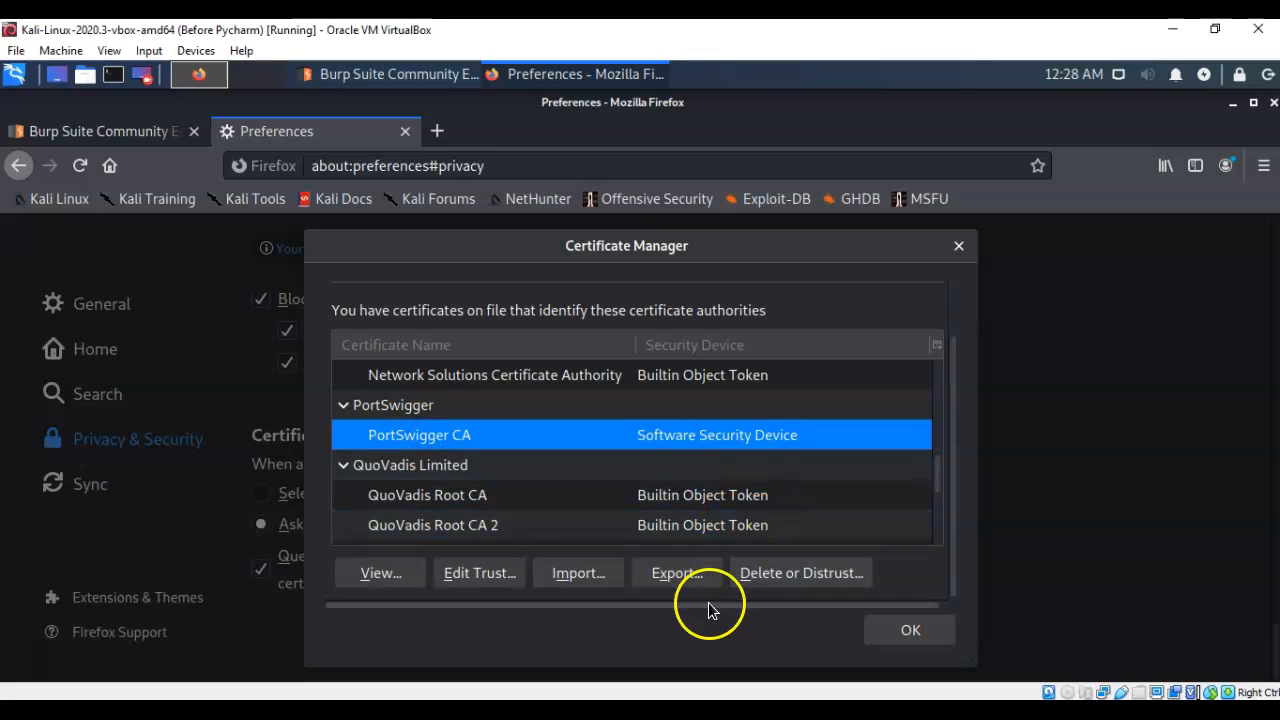
pyautogui.click(477, 571)
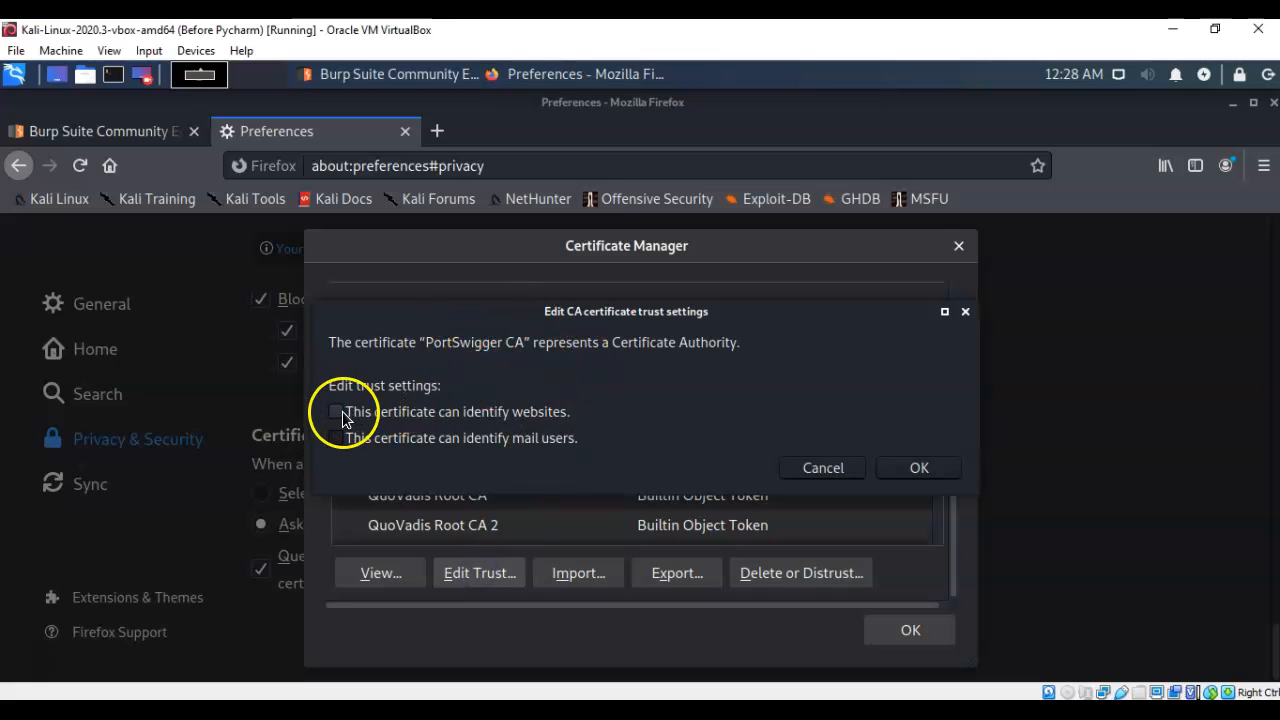
pyautogui.click(337, 413)
pyautogui.click(336, 438)
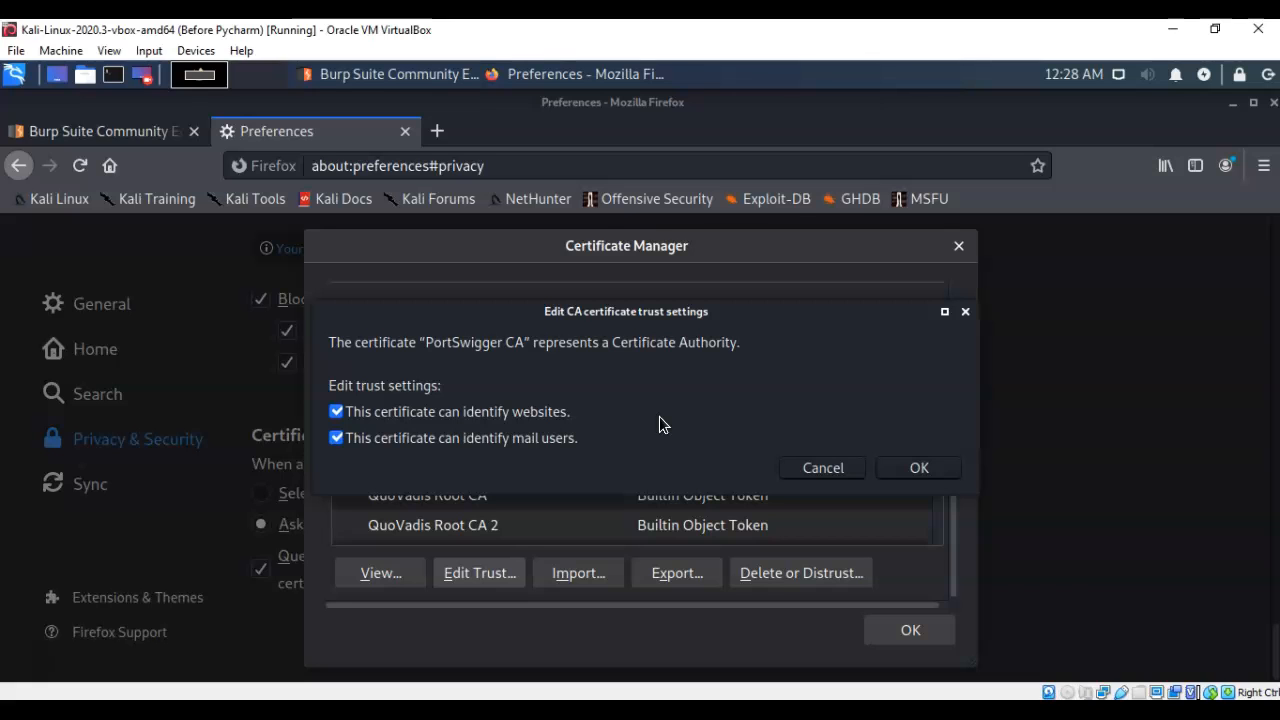
pyautogui.click(920, 470)
pyautogui.click(910, 632)
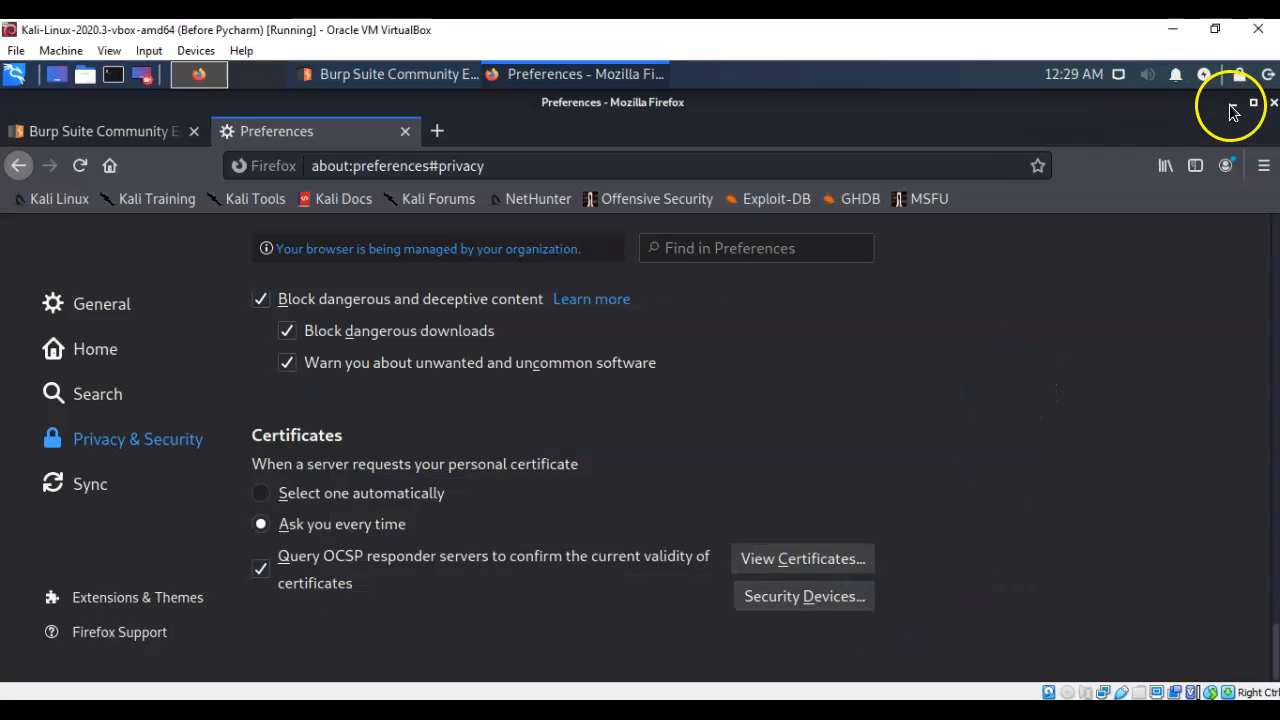
# Step: Restart Firefox by closing all its tabs and relaunching the web browser, and load syberoffense.com
pyautogui.click(1273, 102)
pyautogui.click(820, 437)
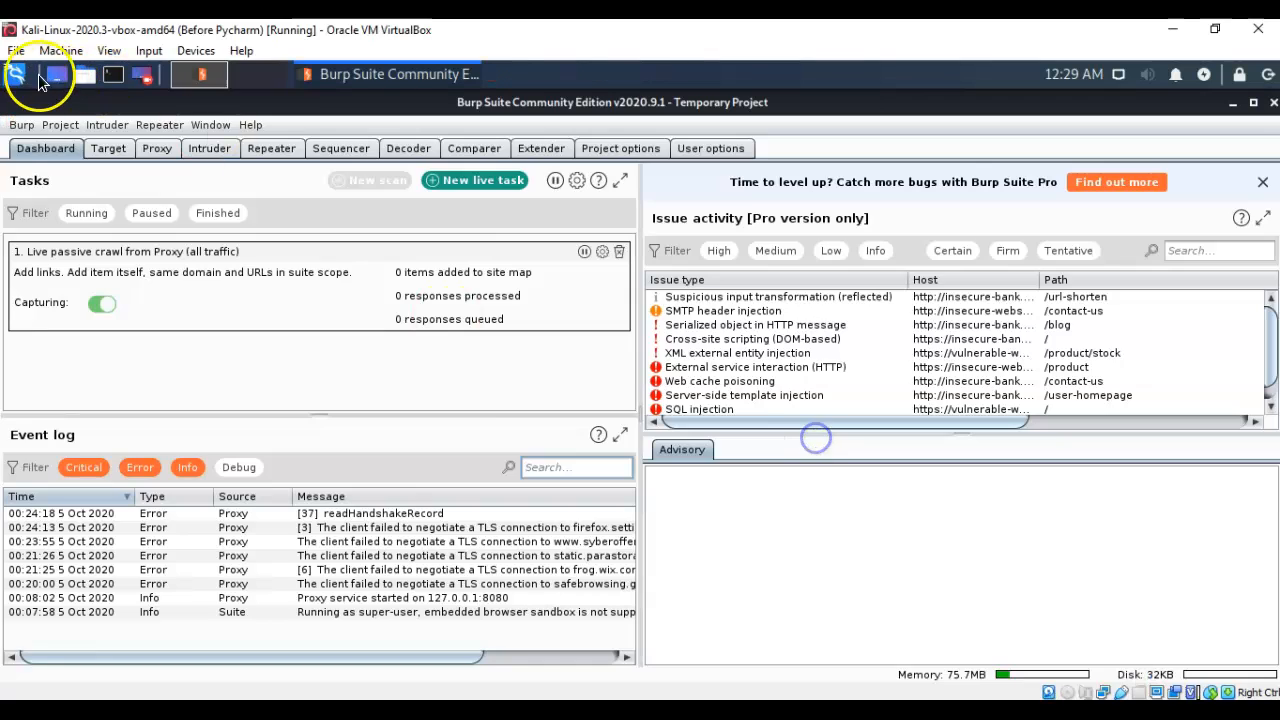
pyautogui.click(16, 74)
pyautogui.click(312, 232)
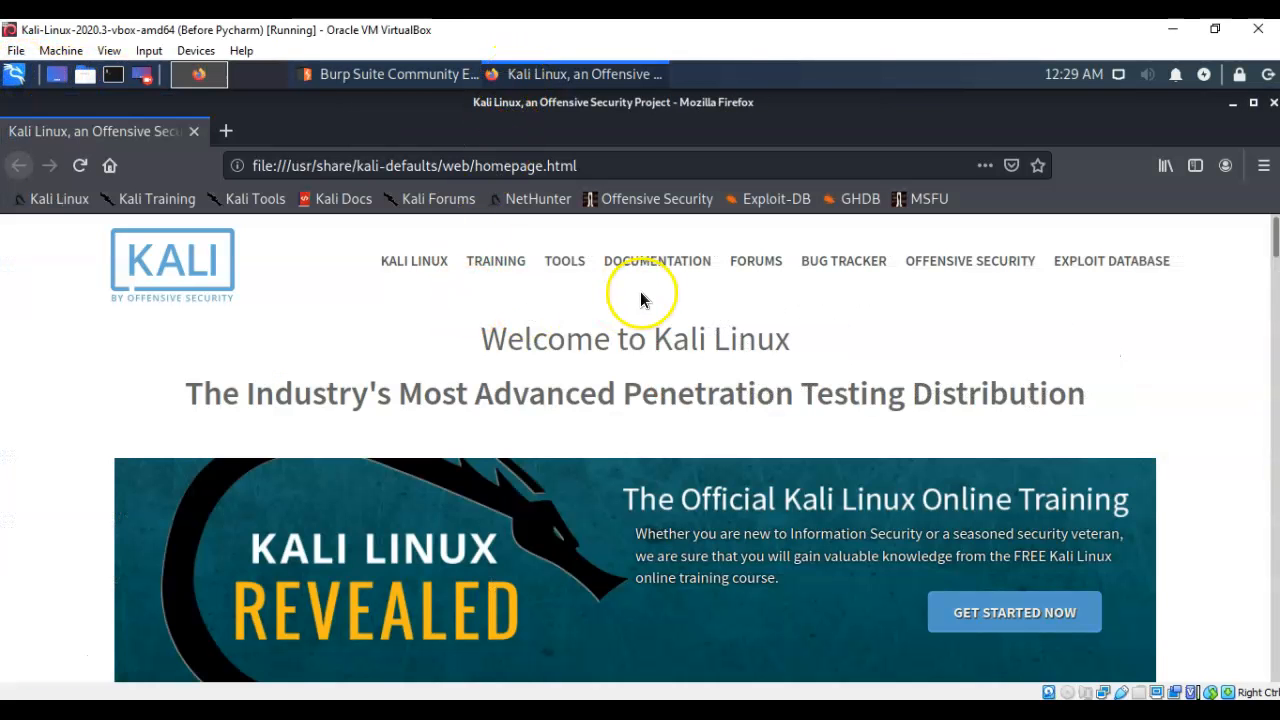
pyautogui.click(938, 165)
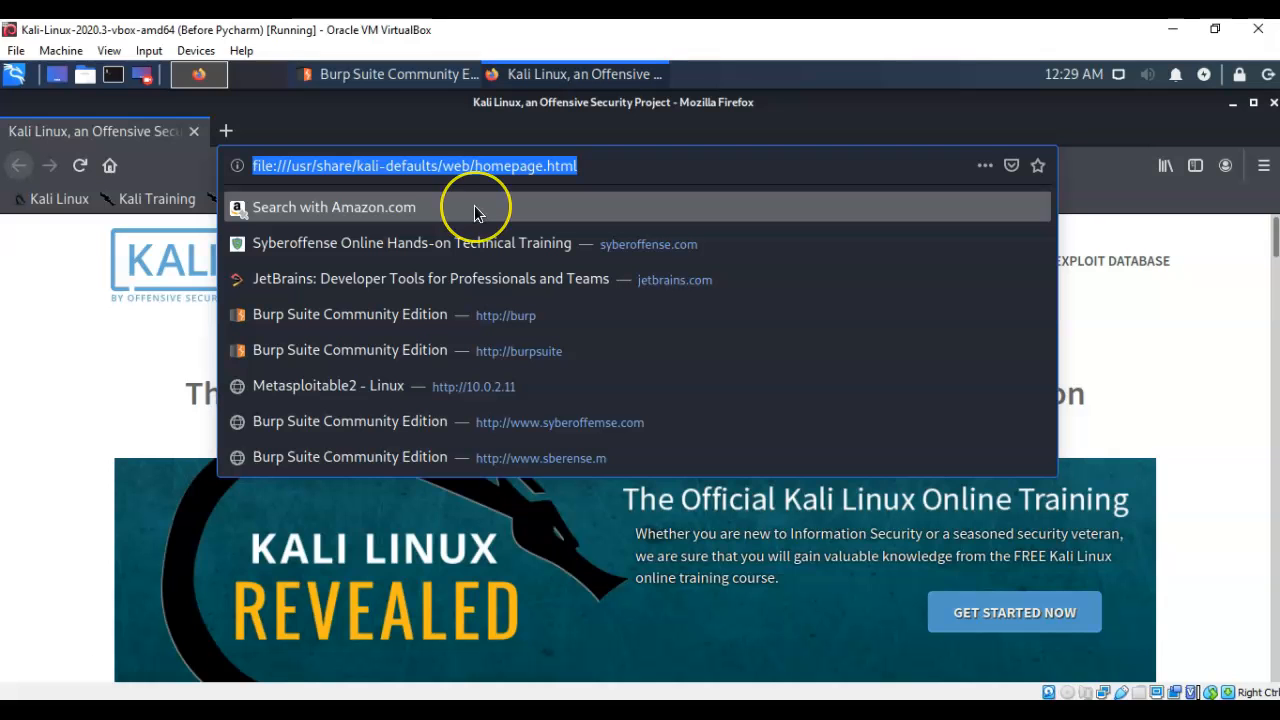
pyautogui.click(409, 245)
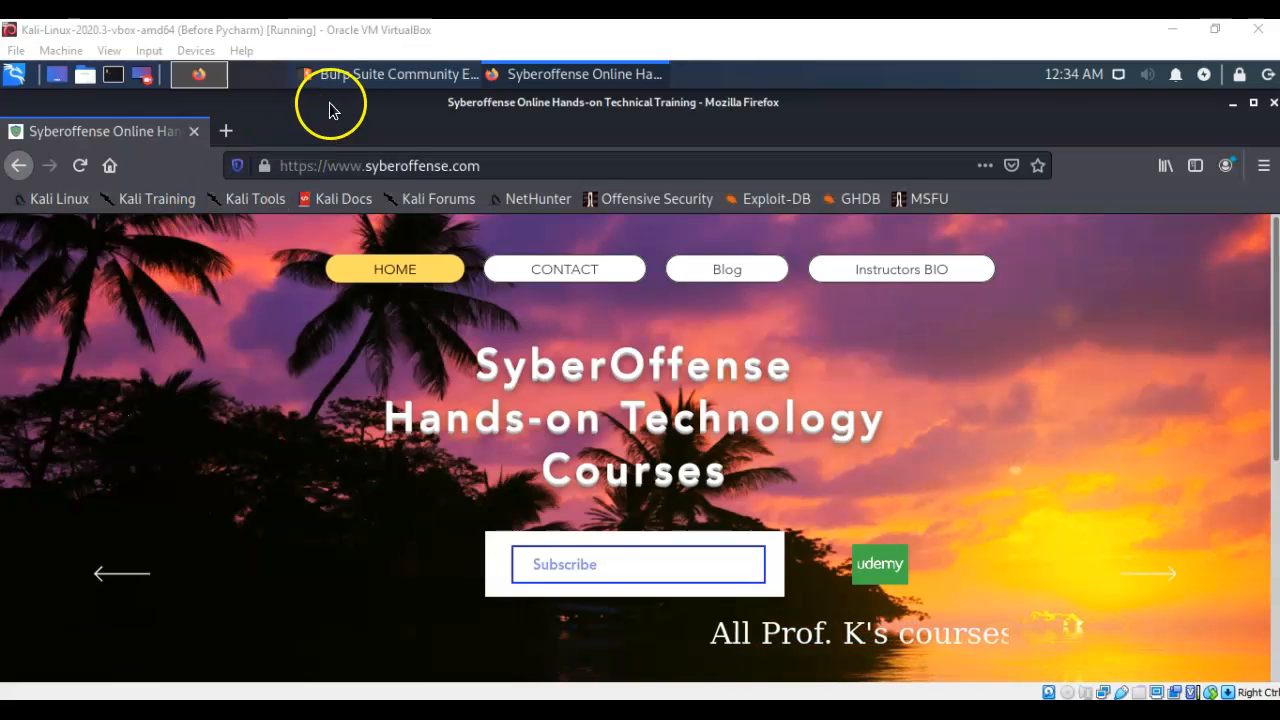
# Step: Turn on message interception in Burp's proxy, and reload the syberoffense.com page in Firefox
pyautogui.click(349, 74)
pyautogui.click(275, 241)
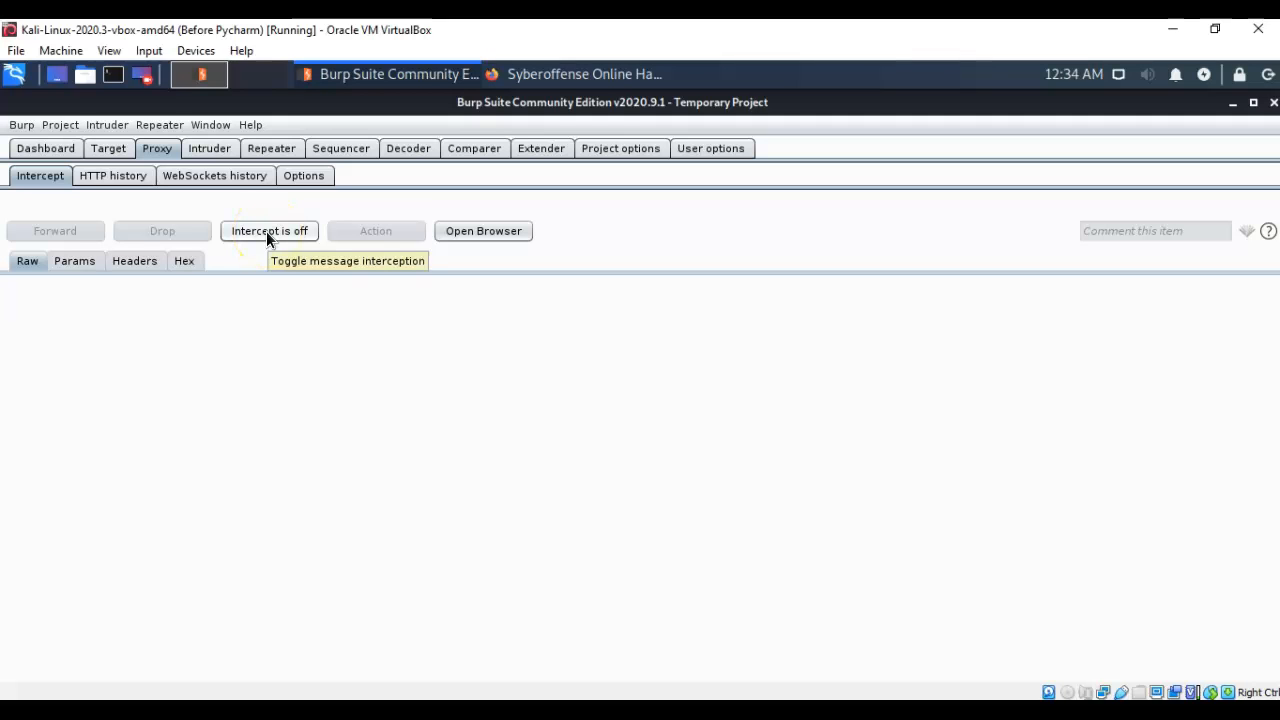
pyautogui.click(266, 231)
pyautogui.click(575, 78)
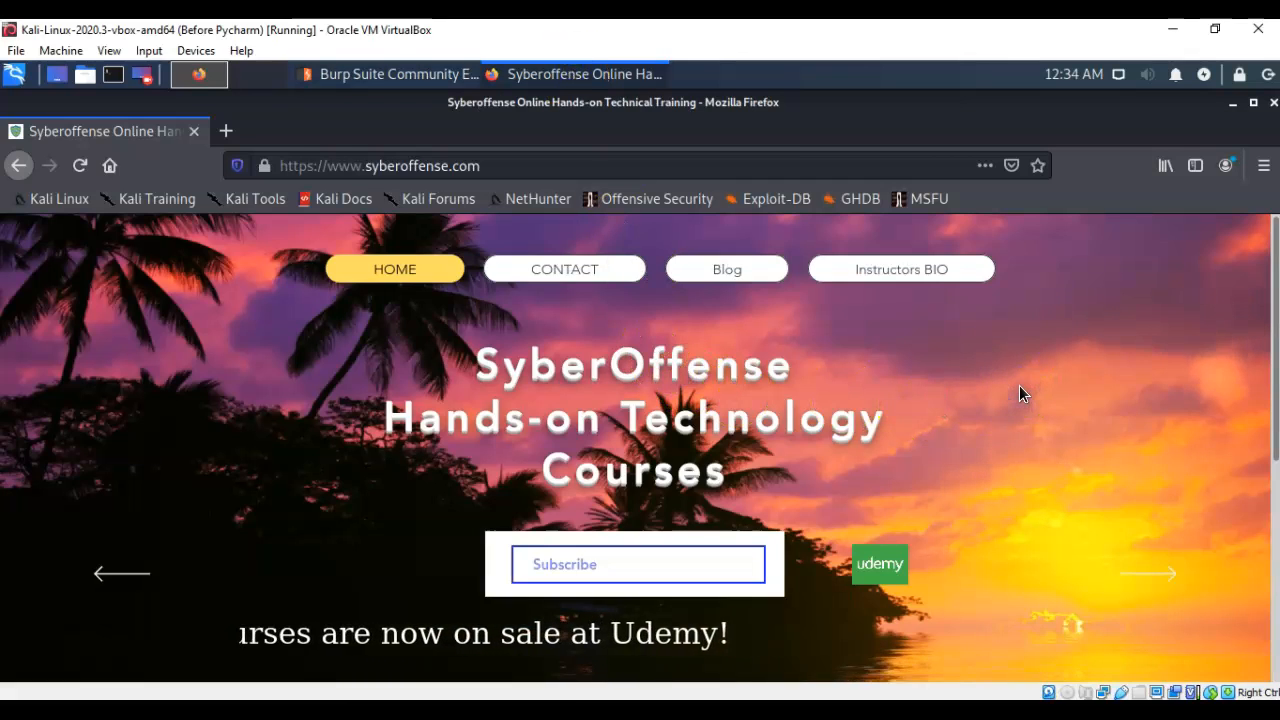
pyautogui.press('F5')
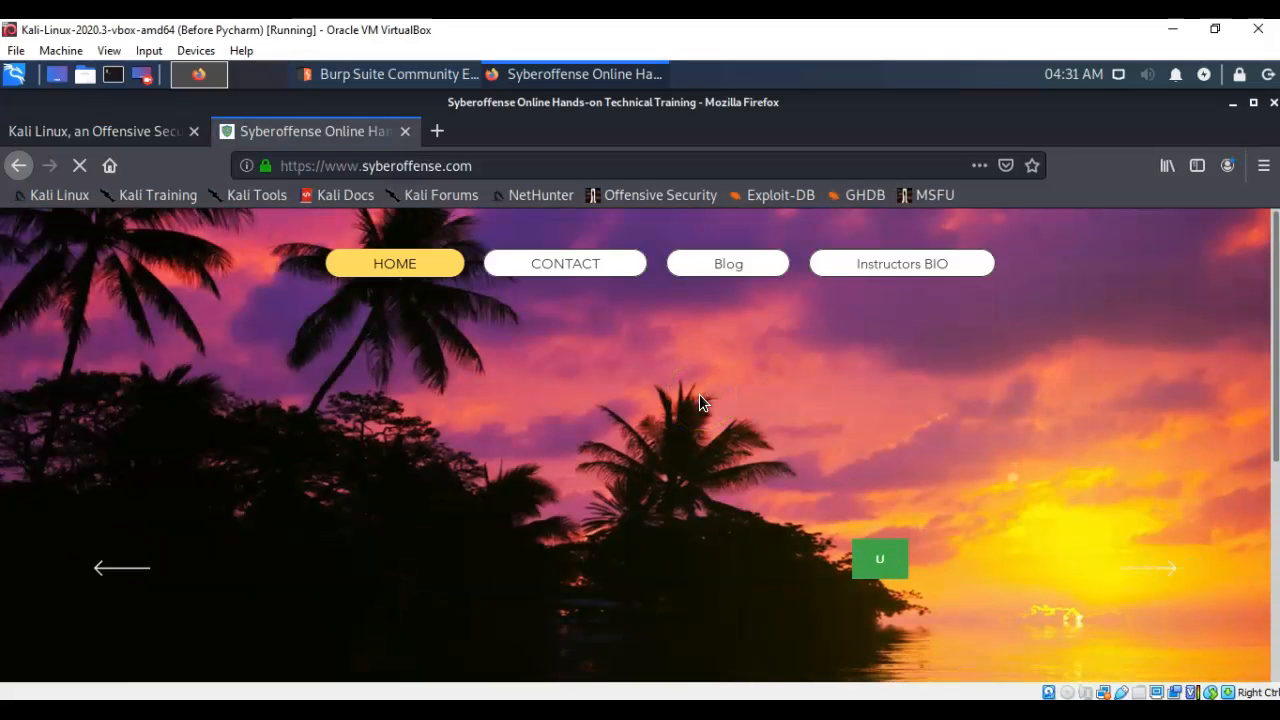
# Step: Switch to Burp Suite, turn on message interception in the proxy and display the intercepted request's headers
pyautogui.click(380, 76)
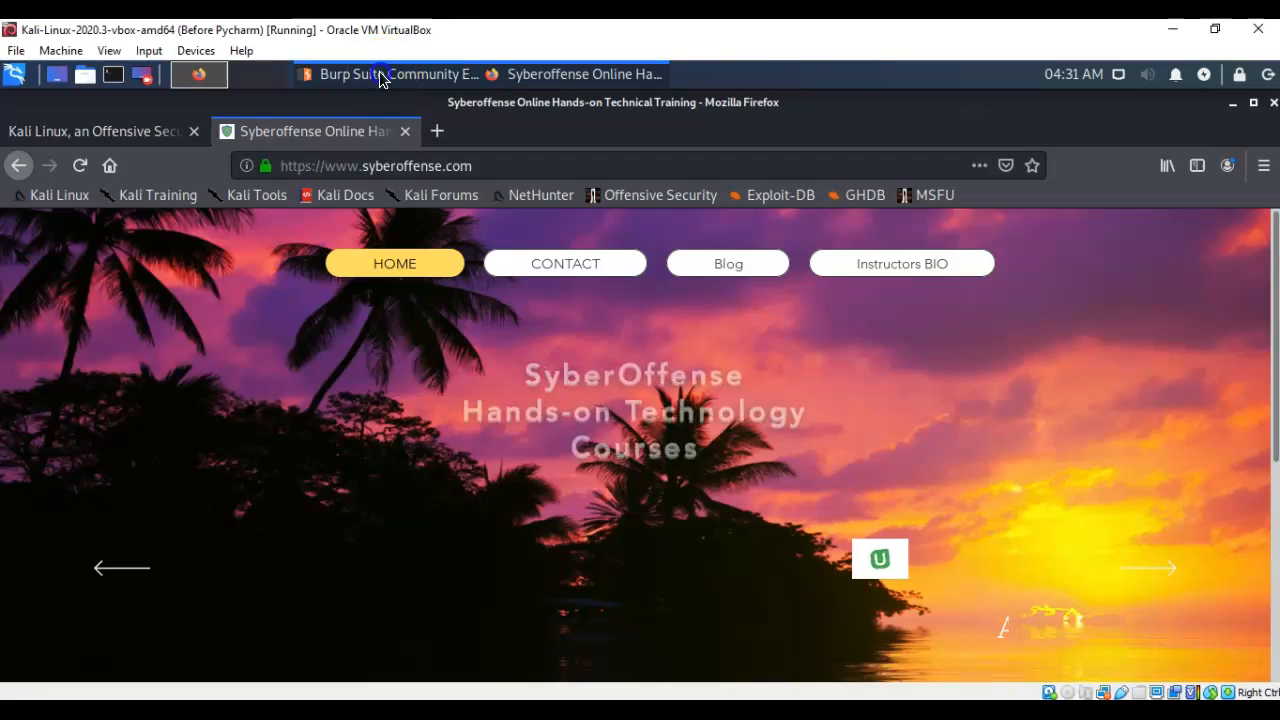
pyautogui.click(389, 427)
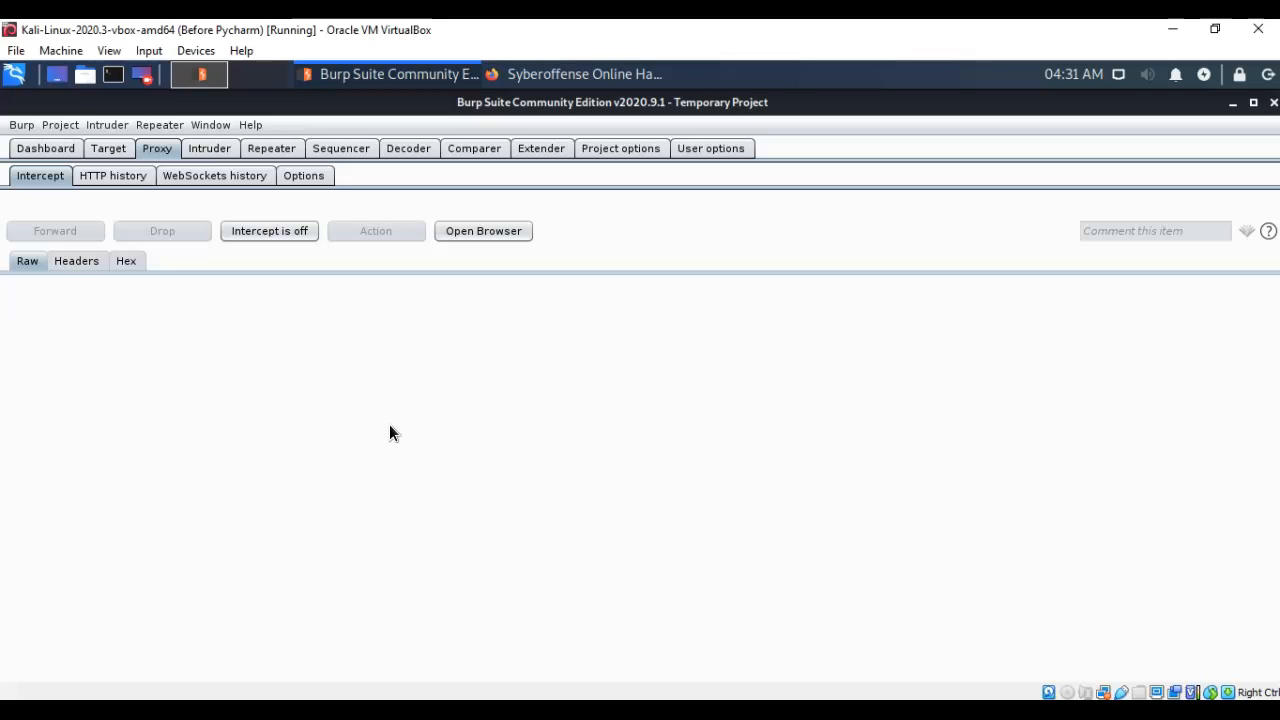
pyautogui.click(267, 234)
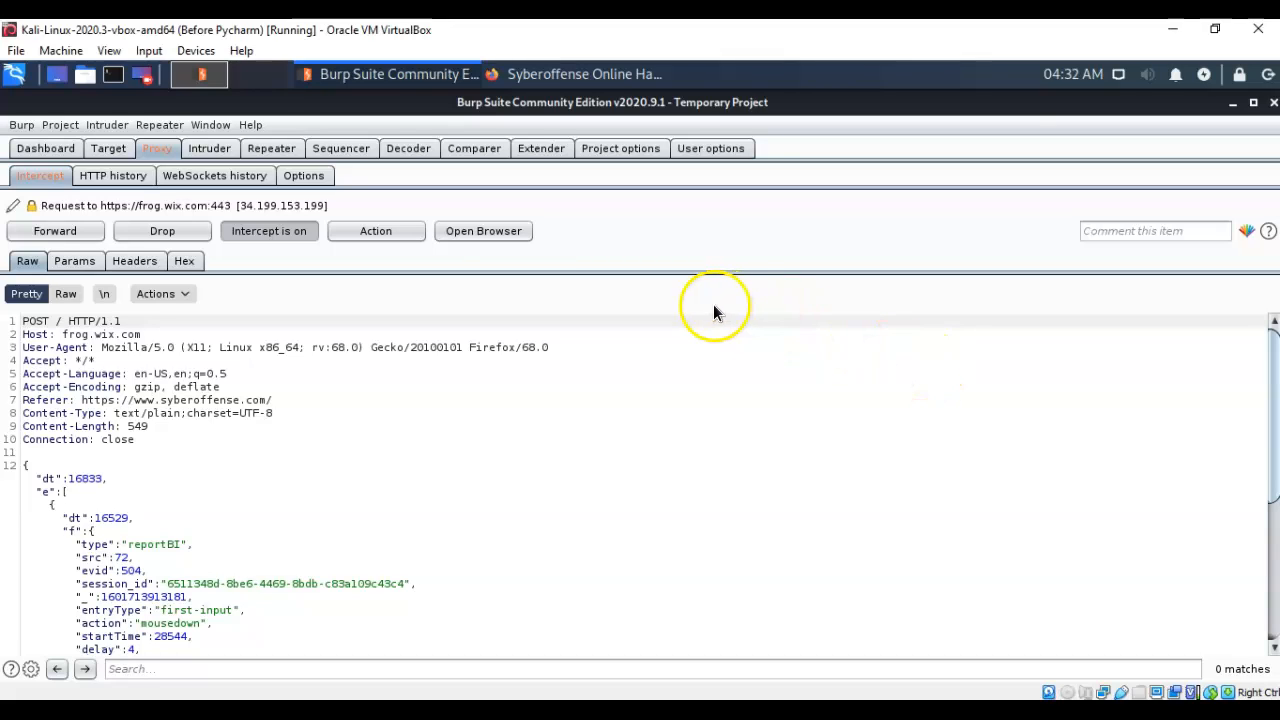
pyautogui.click(134, 260)
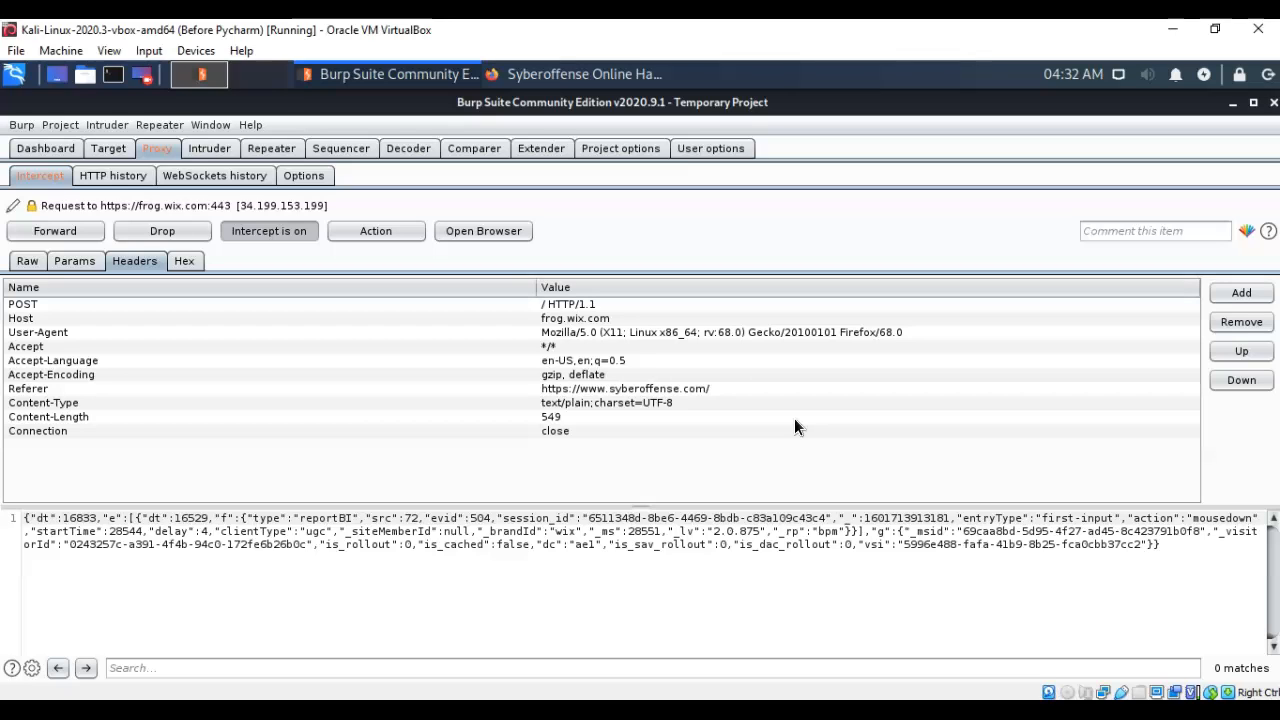
# Step: Forward the intercepted request and turn off message interception
pyautogui.click(42, 233)
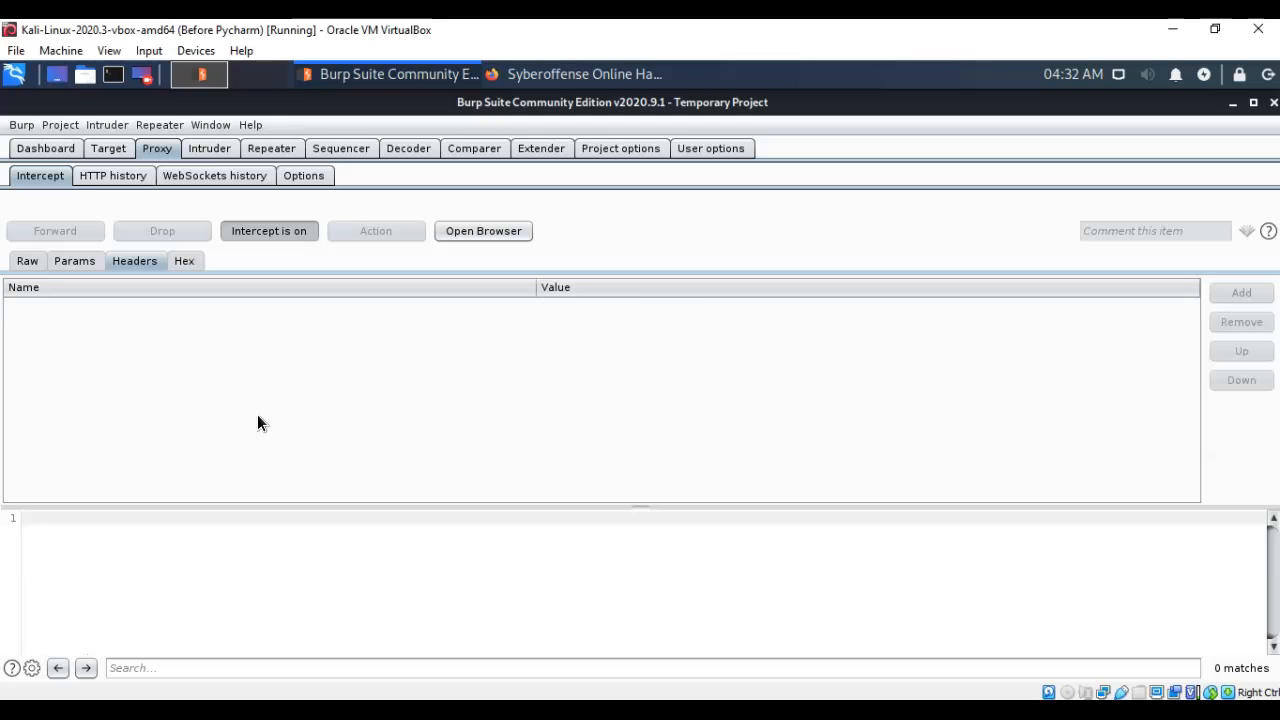
pyautogui.click(42, 656)
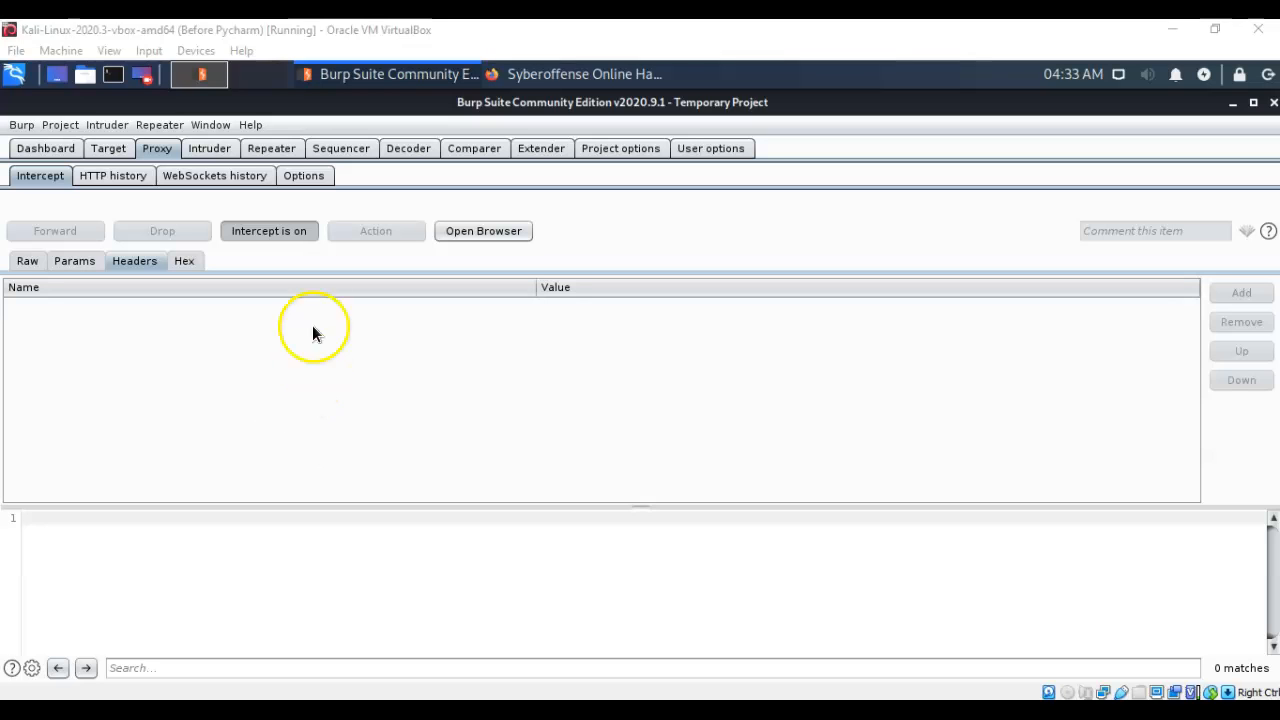
pyautogui.click(255, 230)
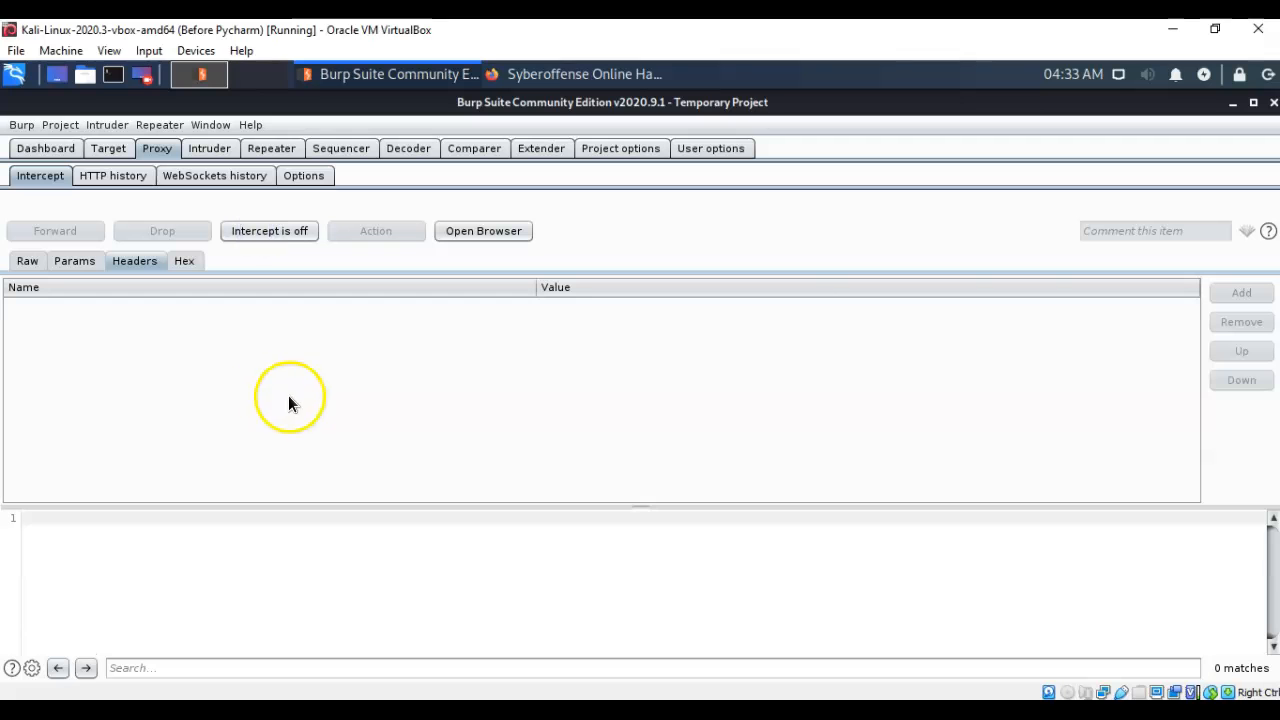
# Step: Close Burp Suite and reload syberoffense.com in Firefox with the manual proxy still configured
pyautogui.click(560, 73)
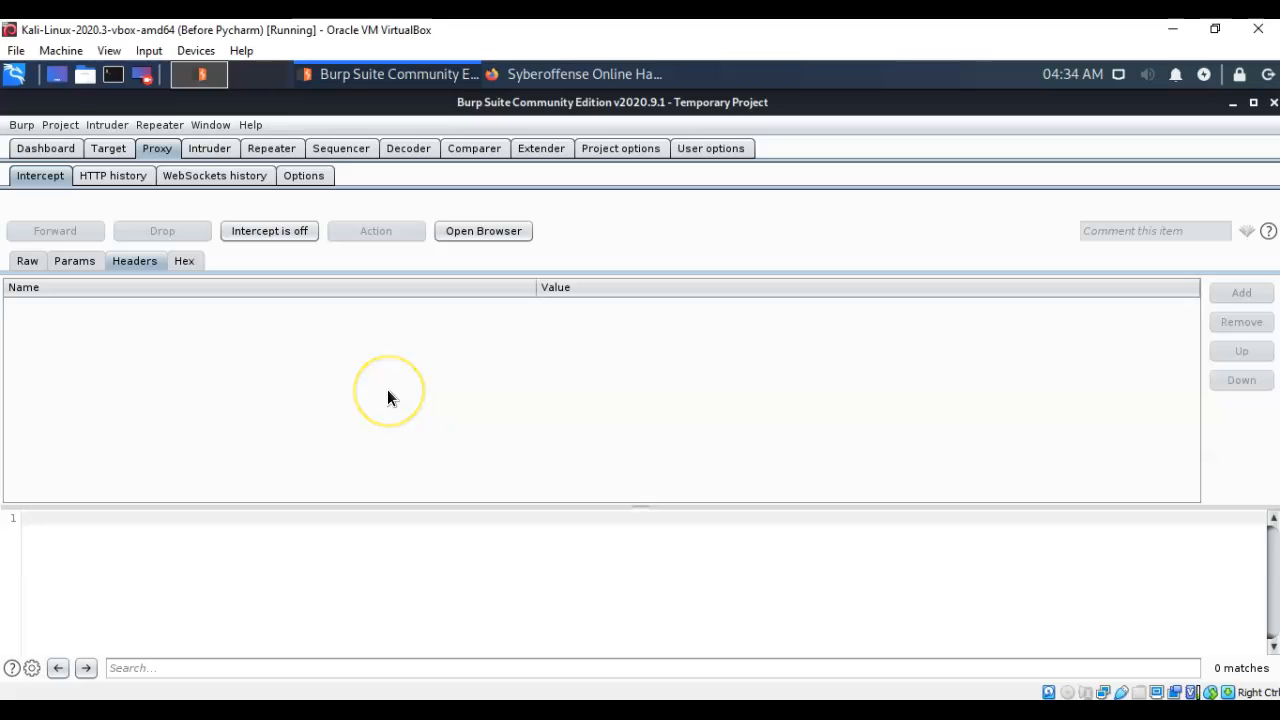
pyautogui.click(38, 653)
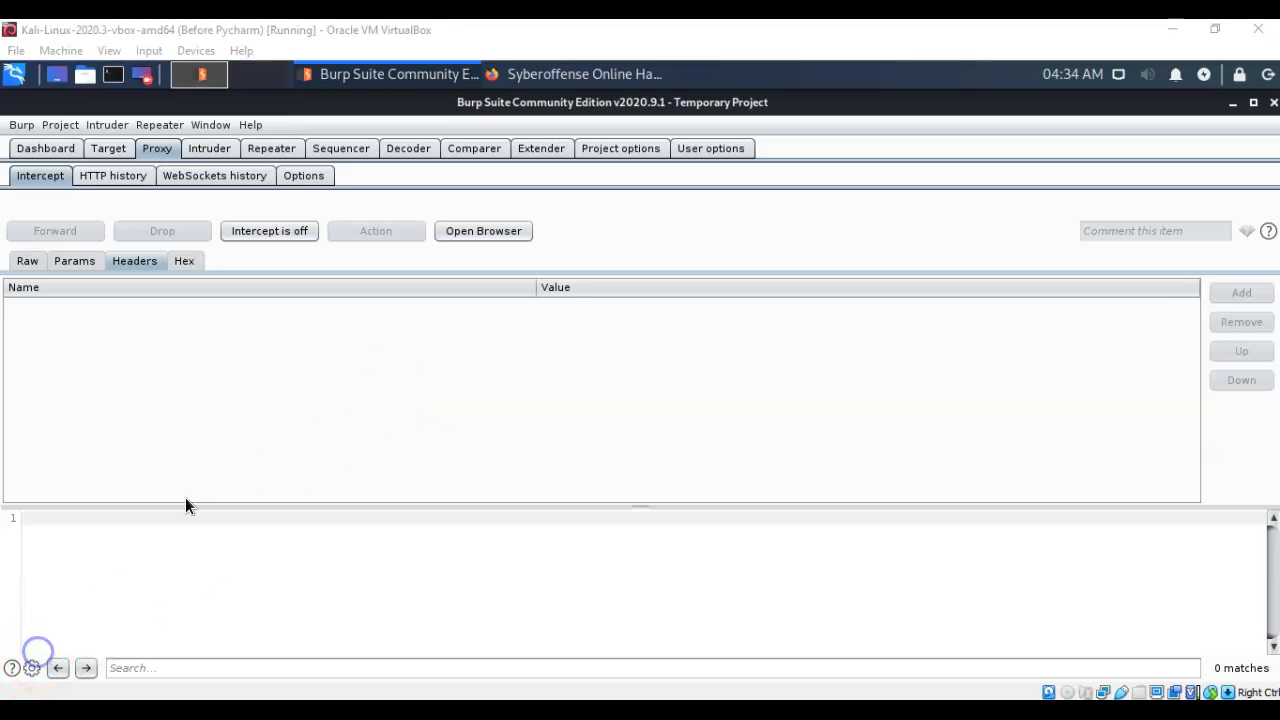
pyautogui.click(1273, 102)
pyautogui.click(814, 430)
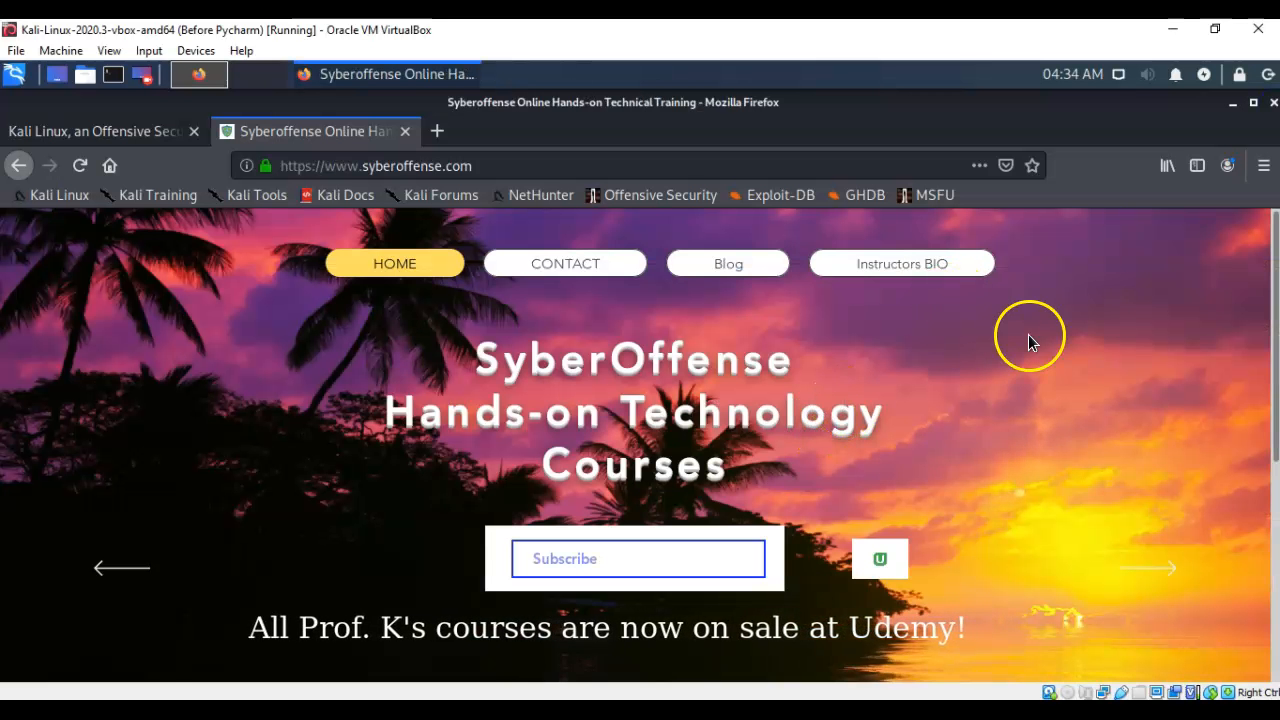
pyautogui.click(966, 354)
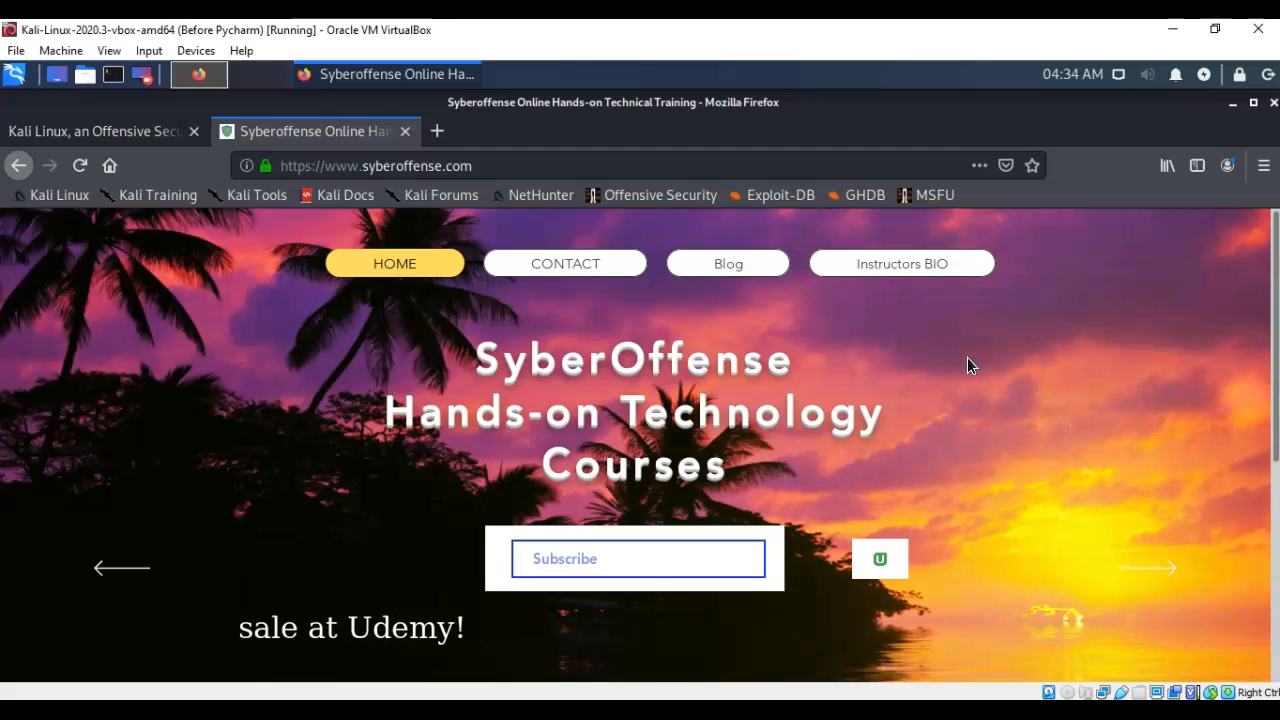
pyautogui.press('F5')
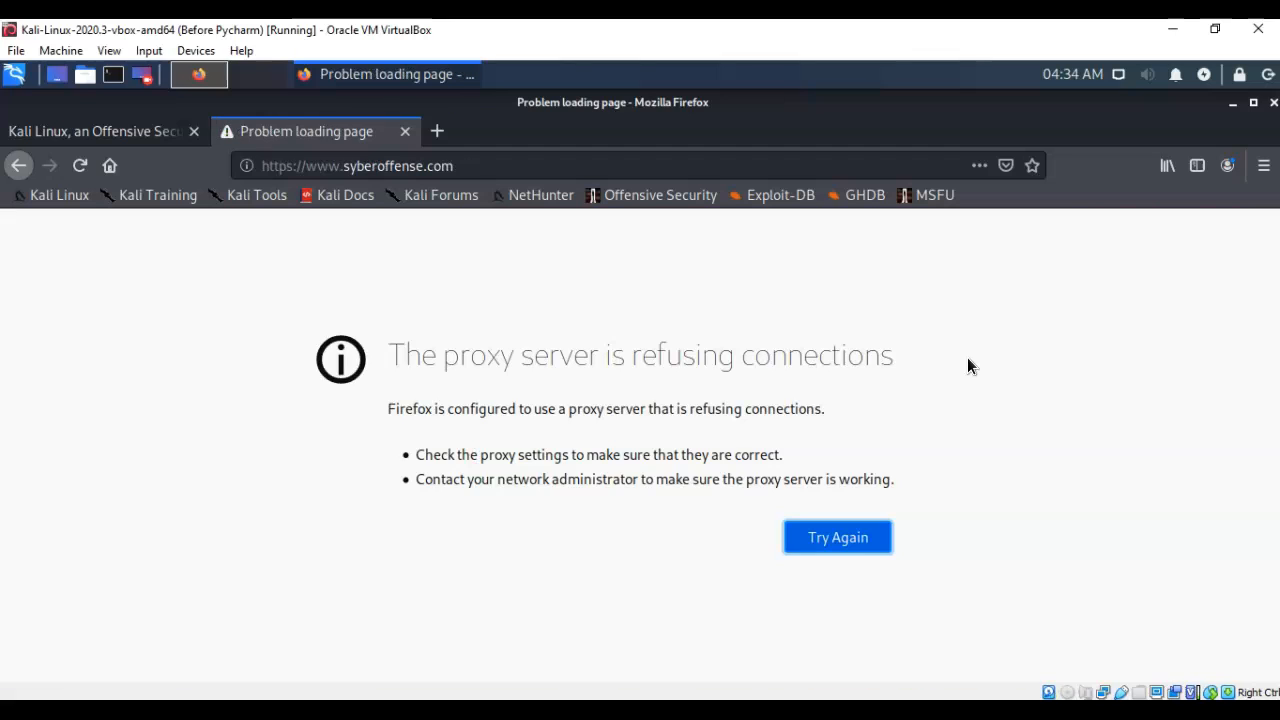